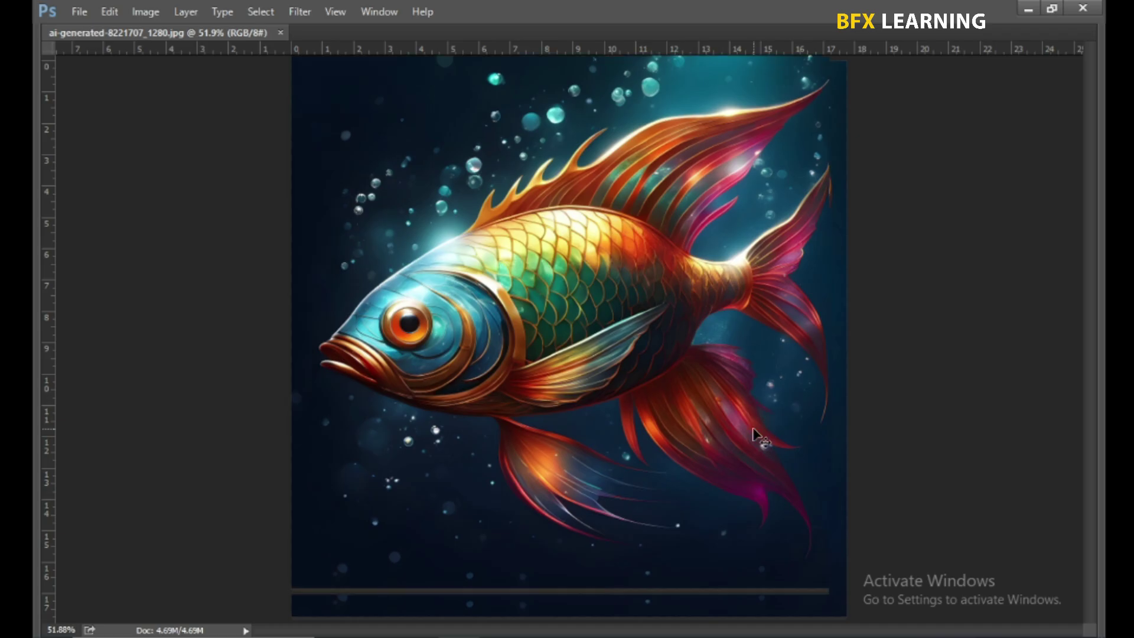
Convert the fish image's locked Background layer into an editable Layer 0.
key("Tab")
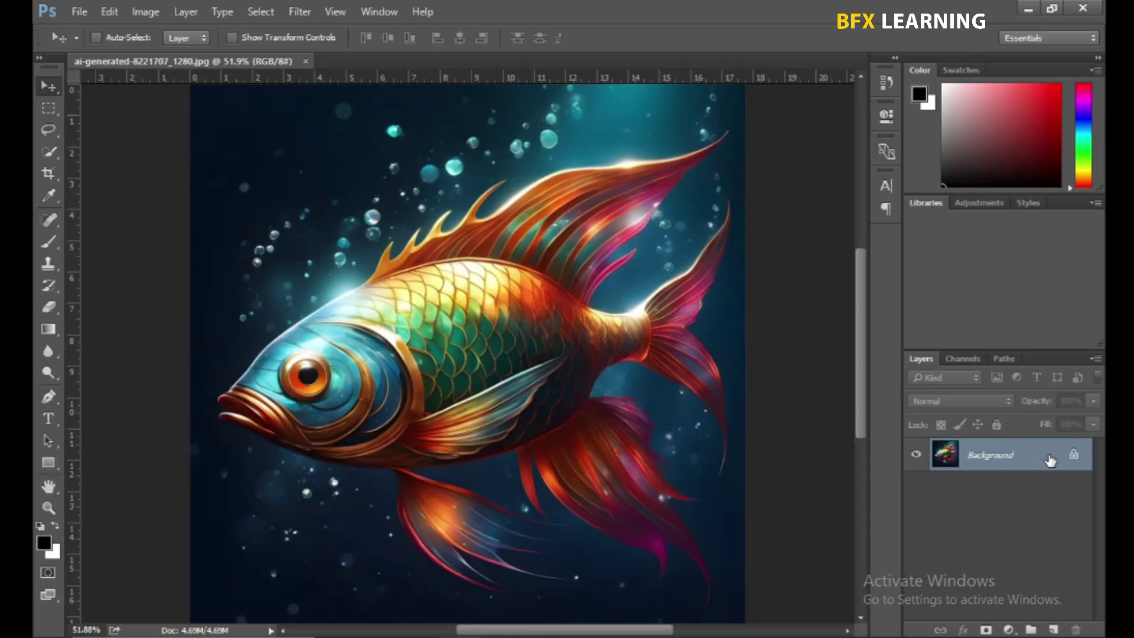
double_click(1049, 460)
left_click(715, 197)
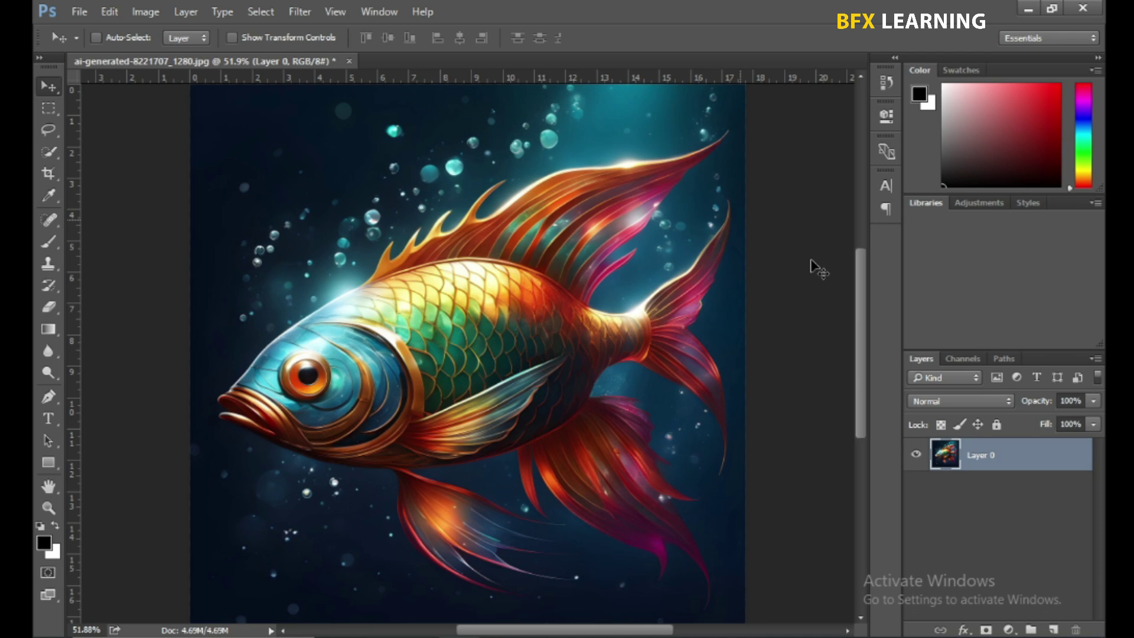
Add a Gradient fill layer using the black-to-white preset, Radial style, reversed.
left_click(1007, 629)
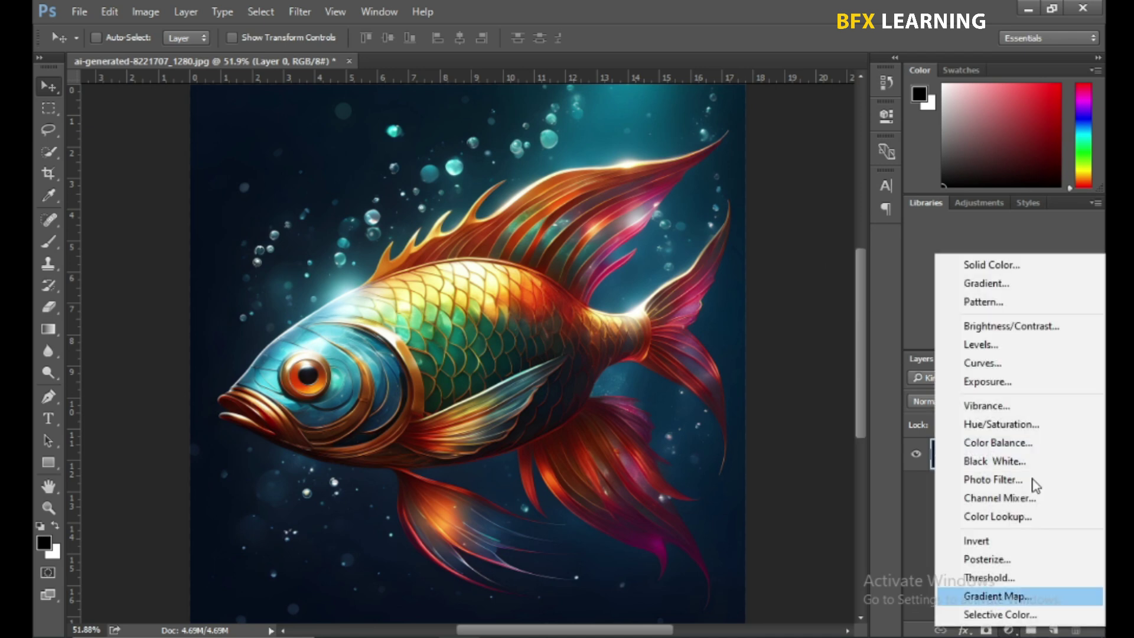
left_click(1010, 283)
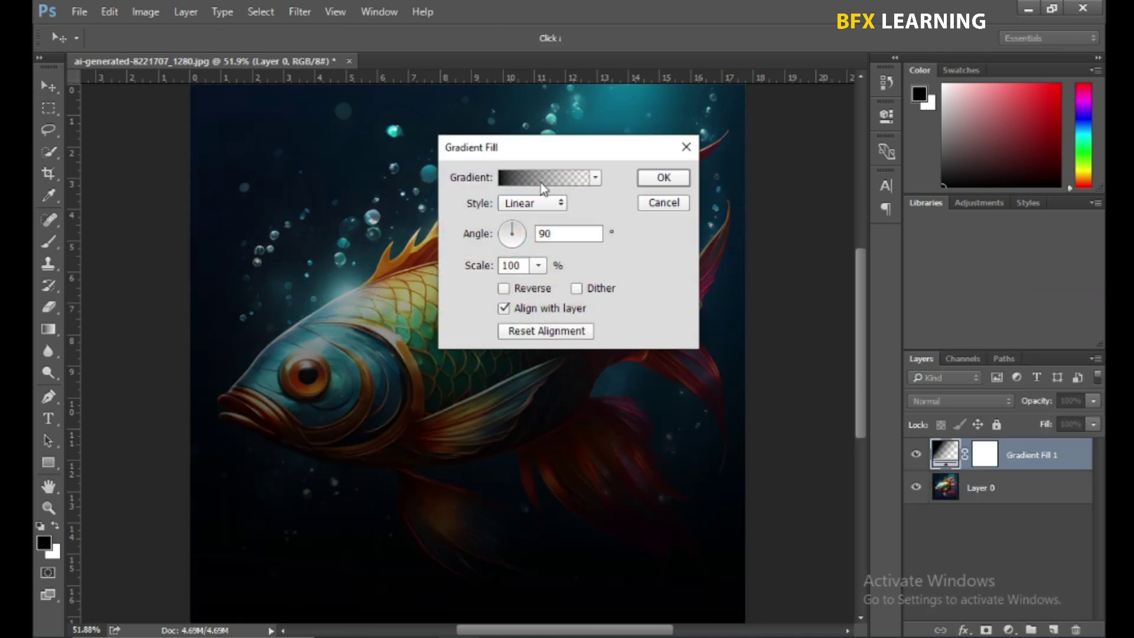
left_click(540, 178)
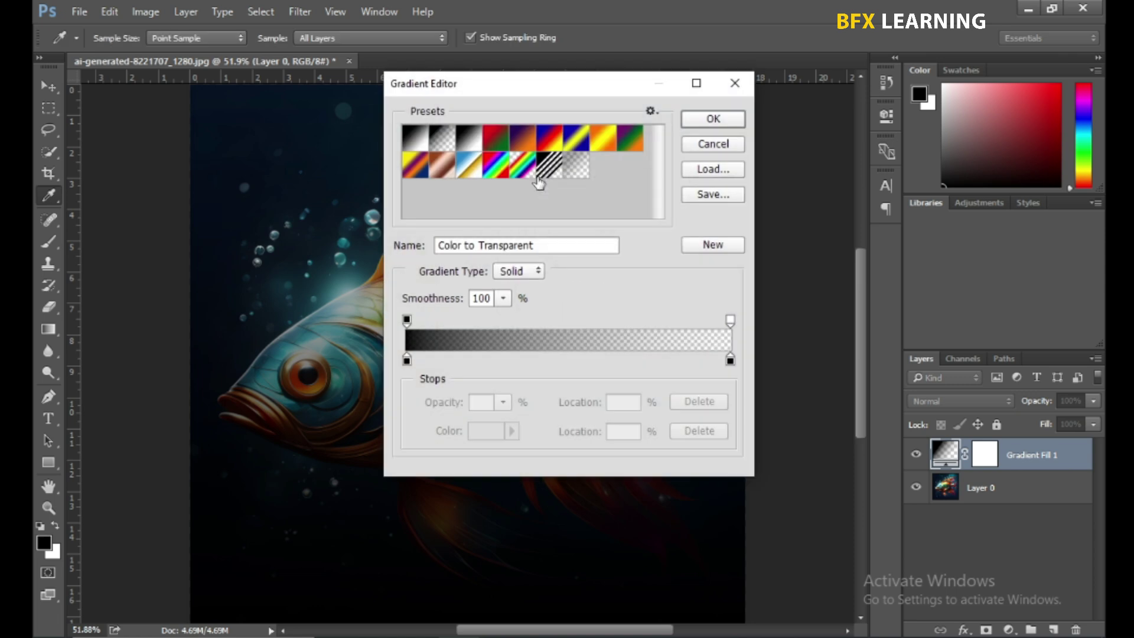
left_click(420, 145)
left_click(730, 120)
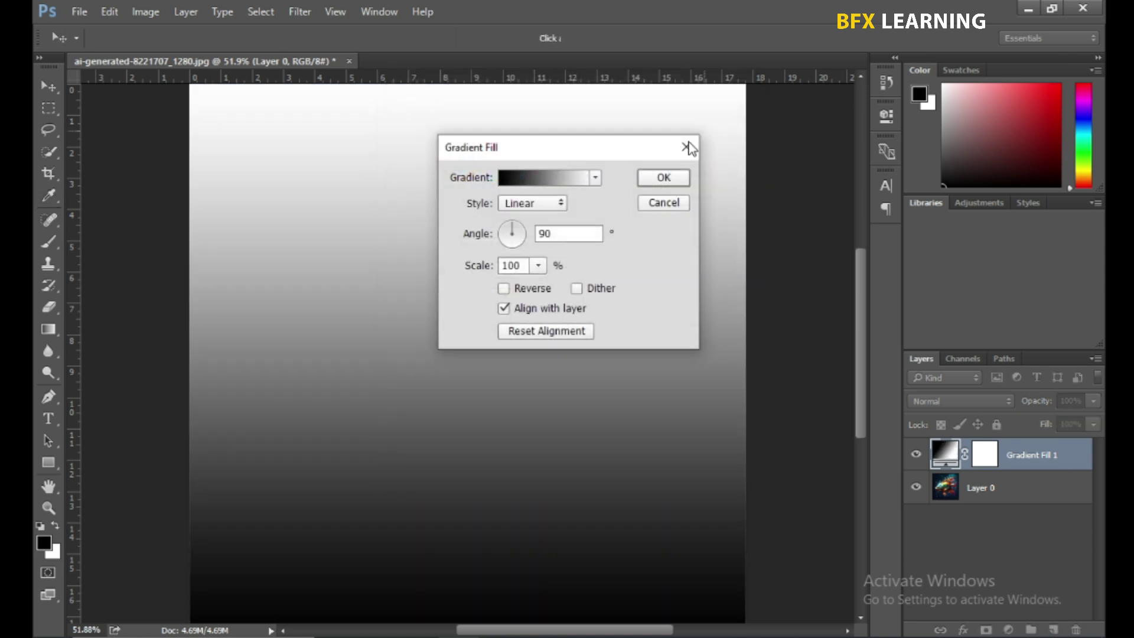
left_click(515, 204)
left_click(522, 228)
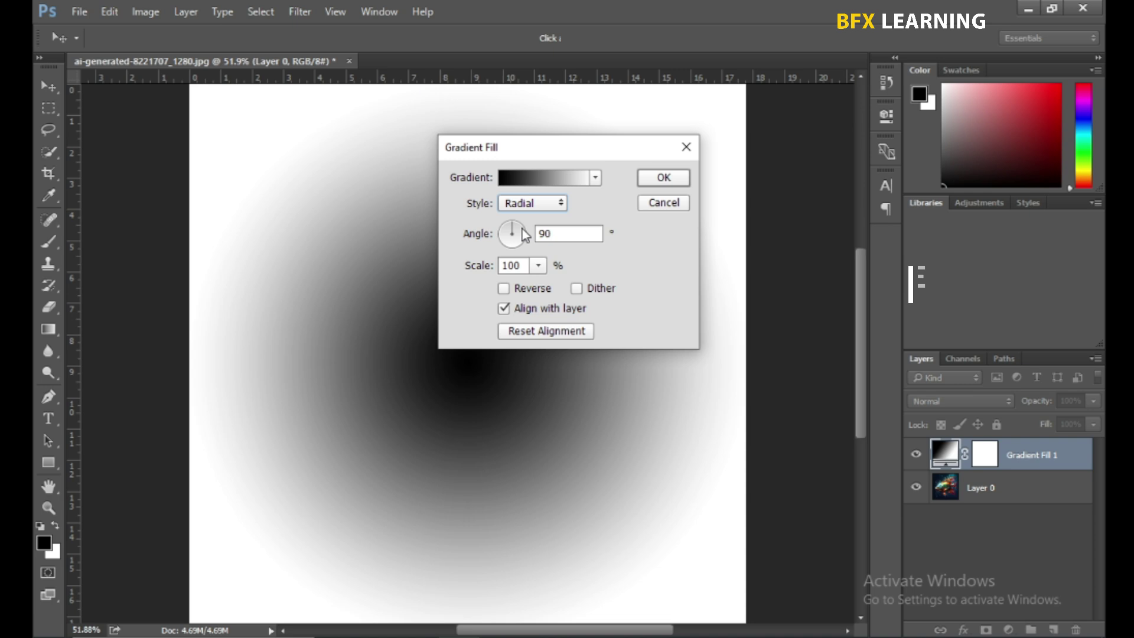
left_click(530, 289)
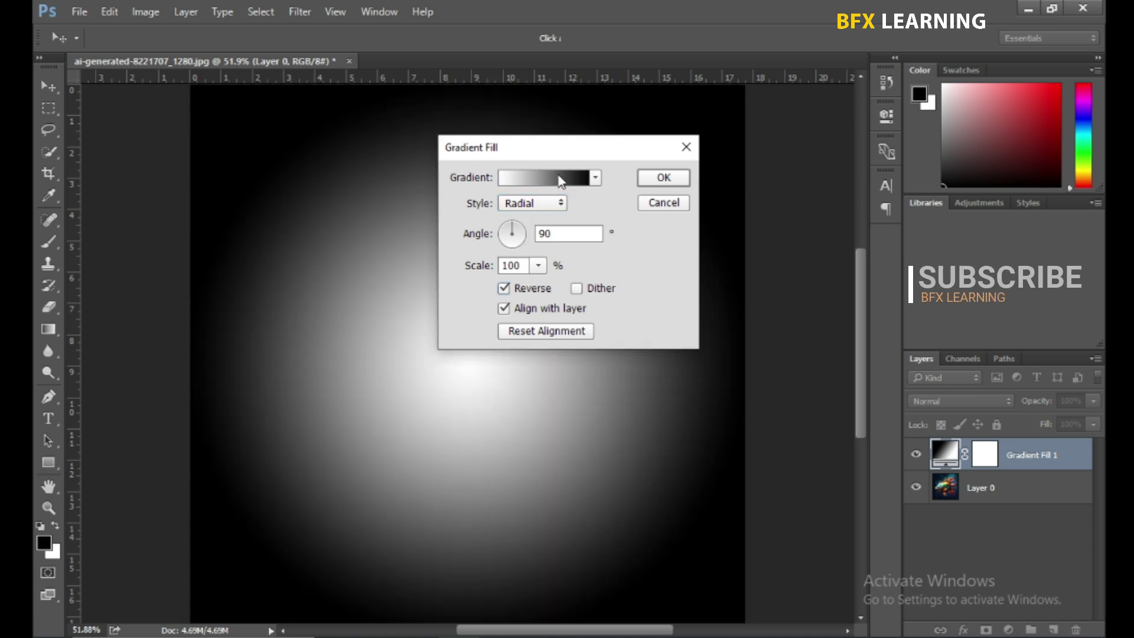
Change the gradient's left colour stop to a light grey (K 20).
left_click(561, 181)
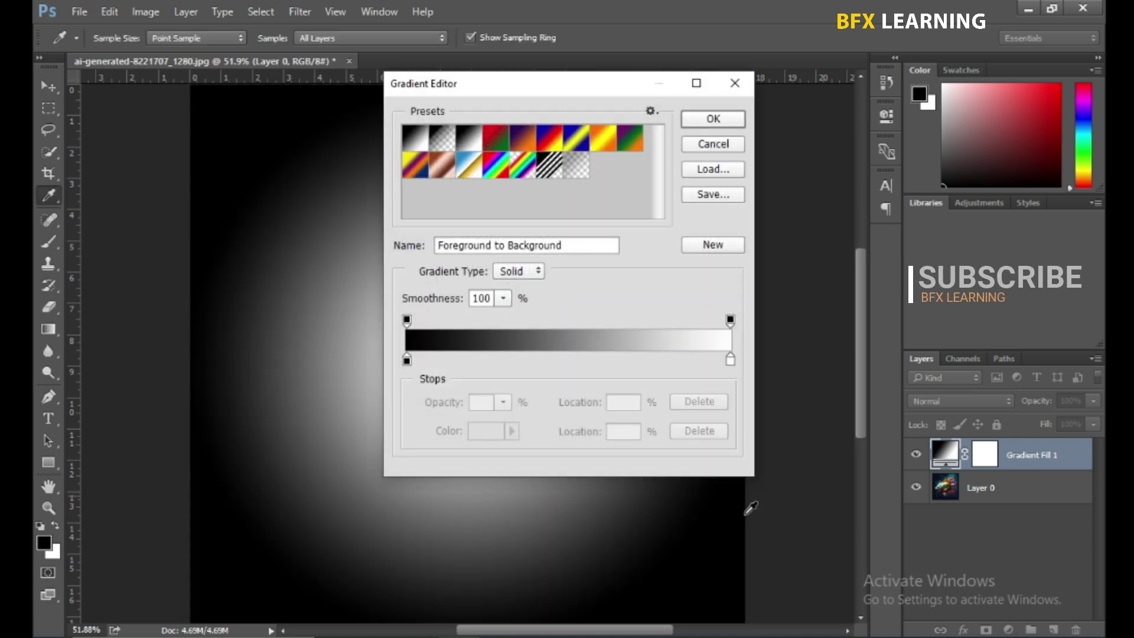
left_click(407, 360)
left_click(487, 432)
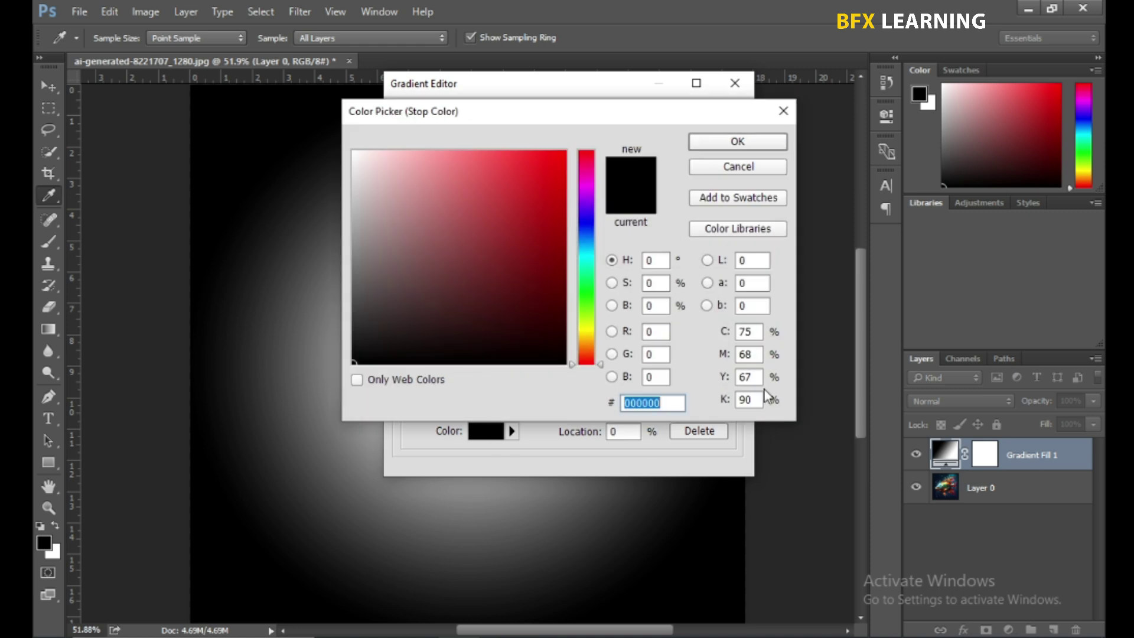
left_click(754, 330)
type("0")
key("Tab")
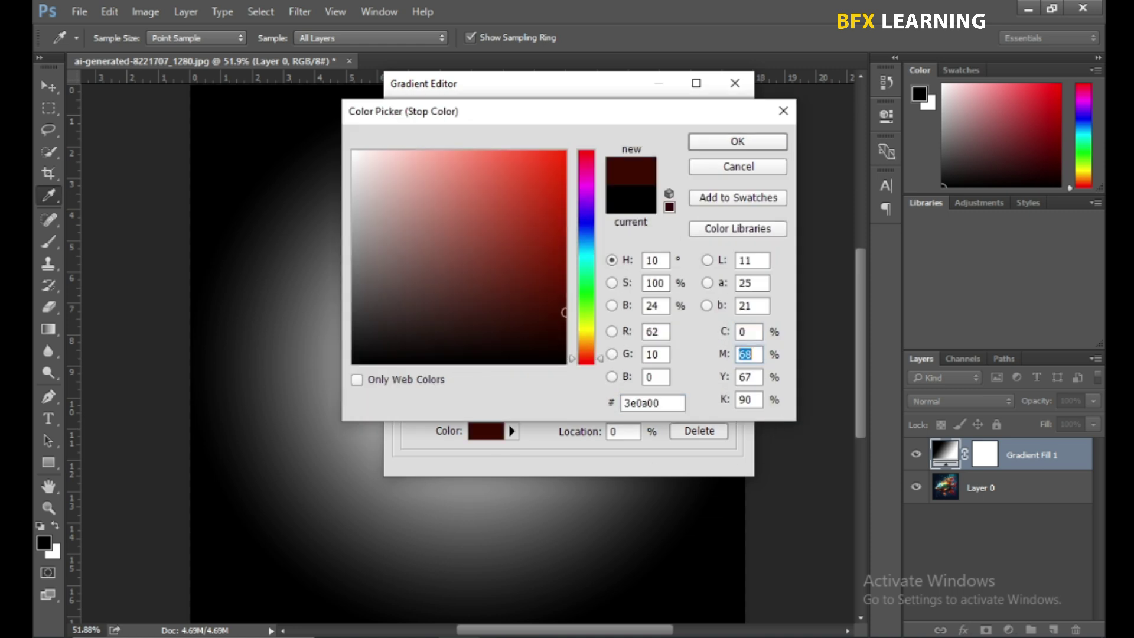
type("0")
key("Tab")
type("0")
key("Tab")
type("20")
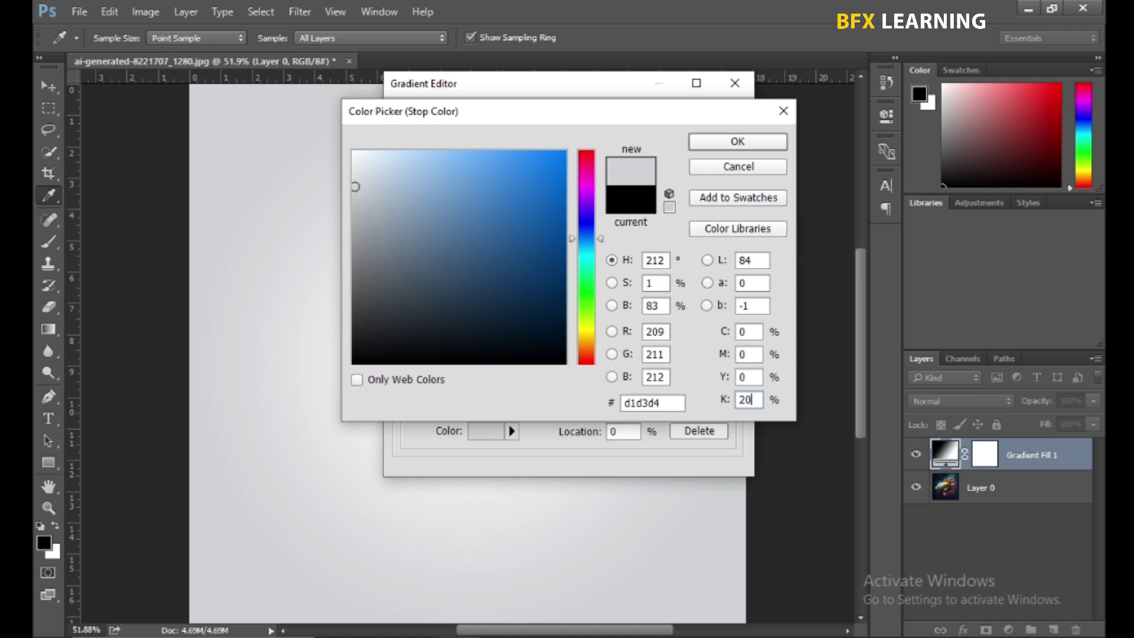
key("shift+Tab")
type("1")
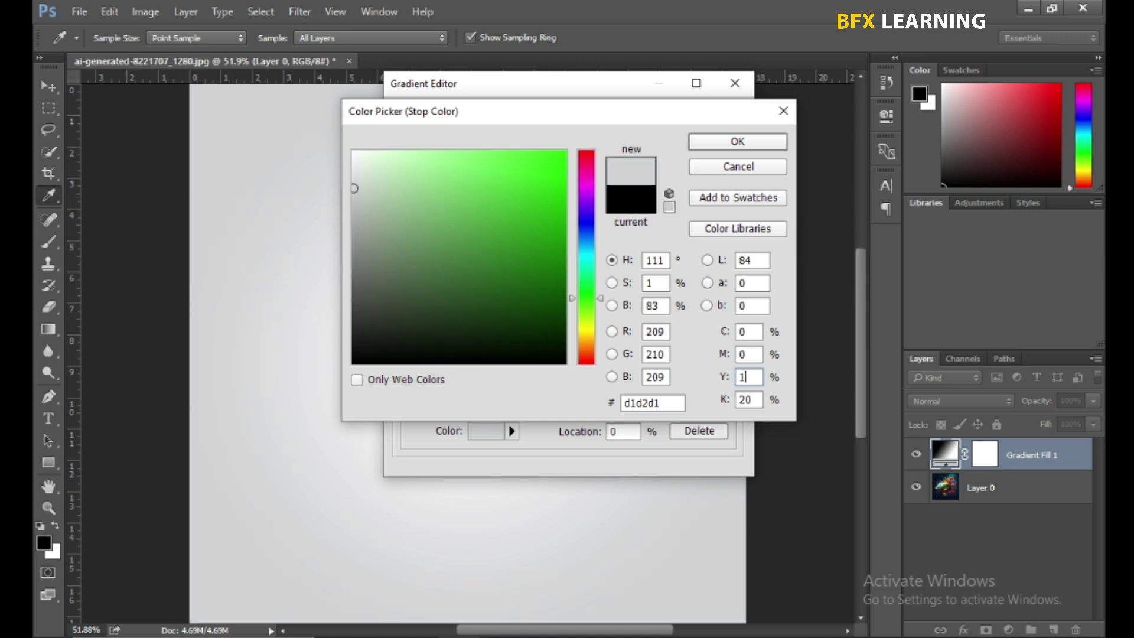
key("Return")
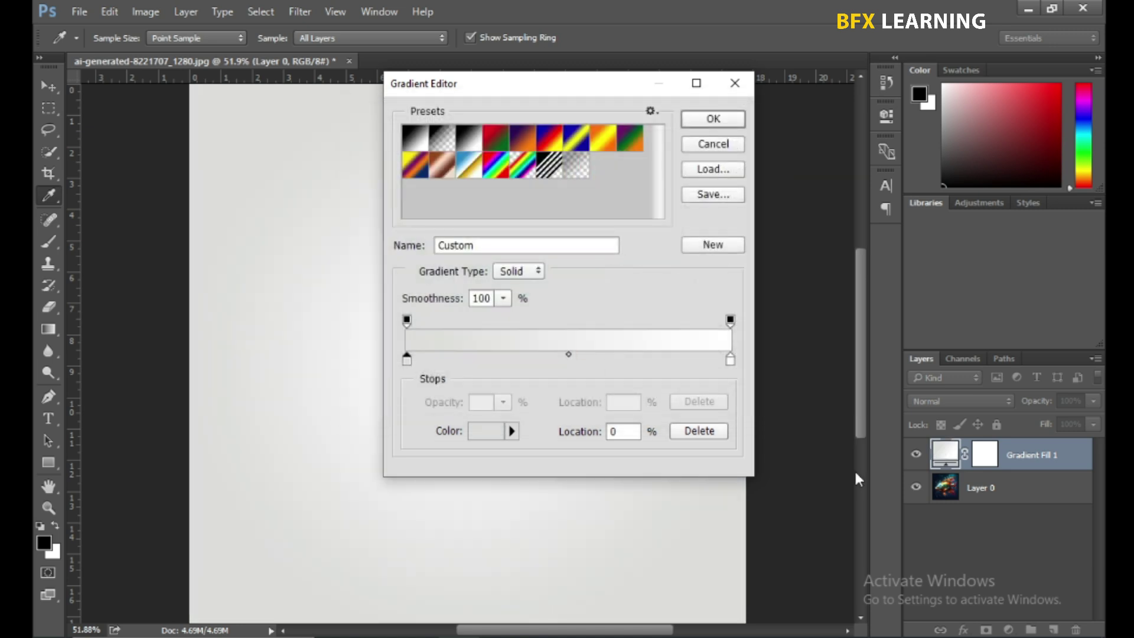
key("Return")
key("Return")
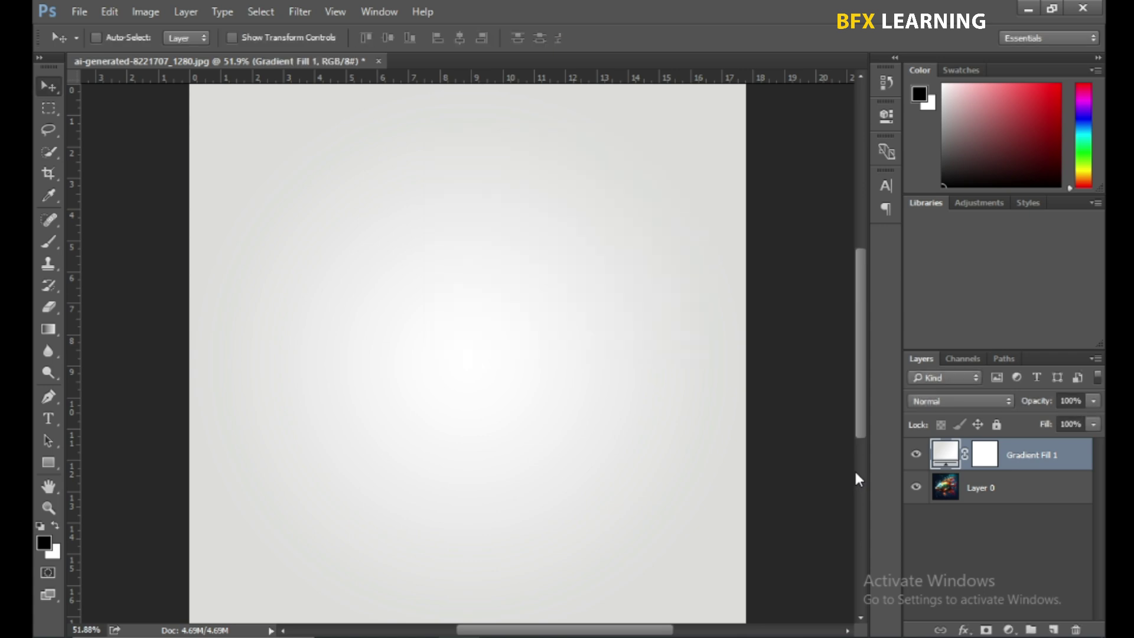
Move Layer 0 above Gradient Fill 1, scale it to about 92%, and hide it.
left_click(992, 499)
left_click_drag(992, 499, 973, 447)
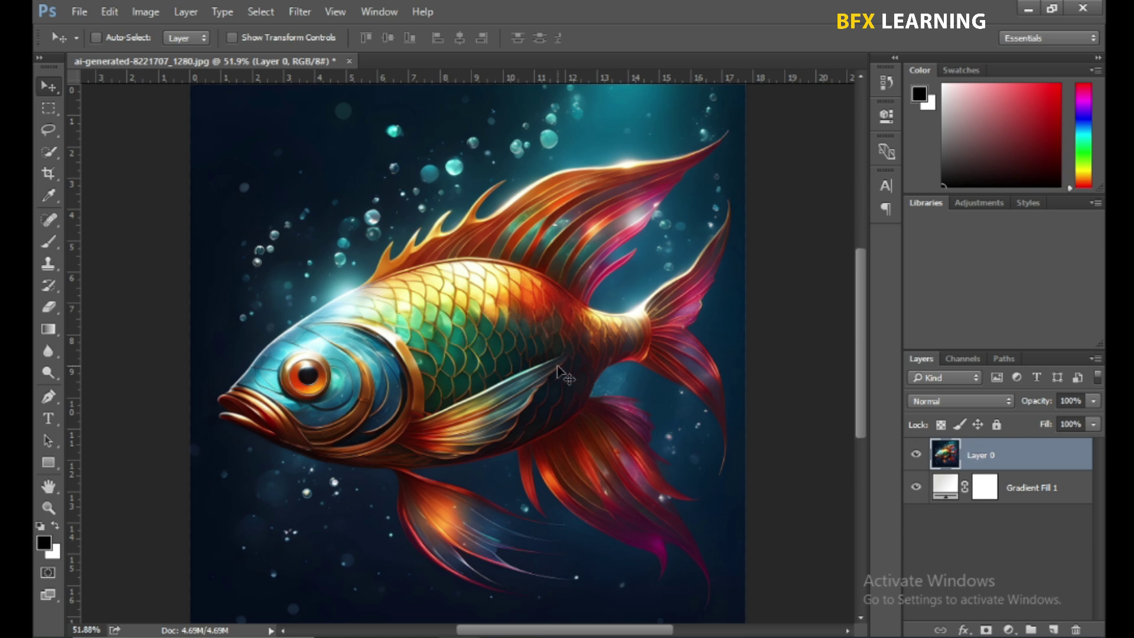
key("ctrl+t")
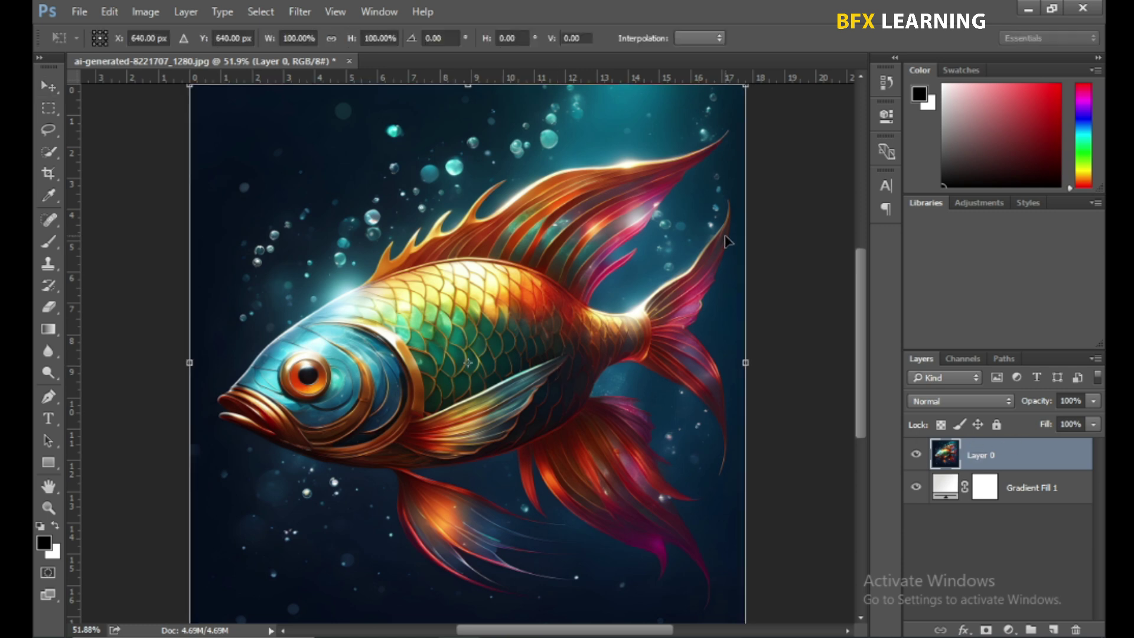
left_click_drag(745, 86, 723, 111)
key("Return")
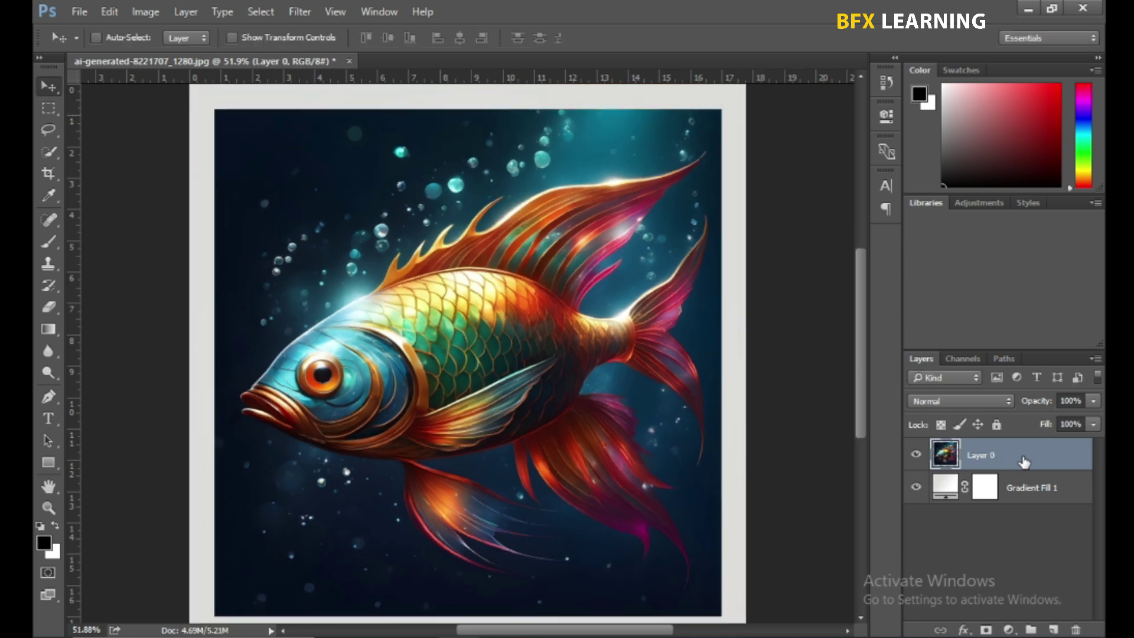
left_click(916, 454)
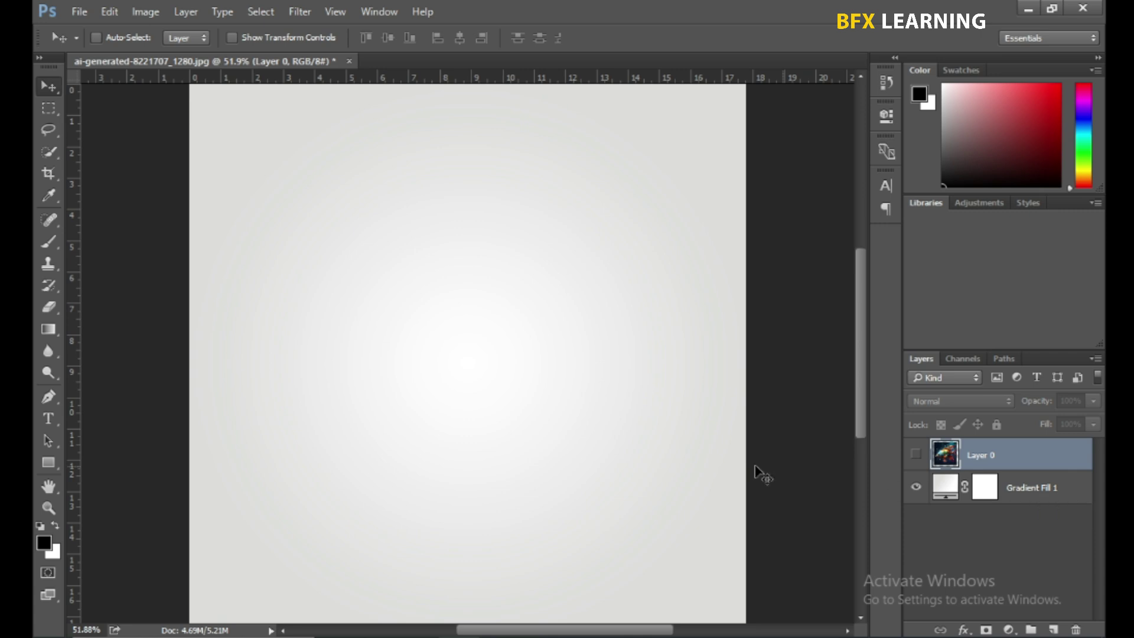
Type the word 'FISH' and set it in Impact Regular.
left_click(49, 423)
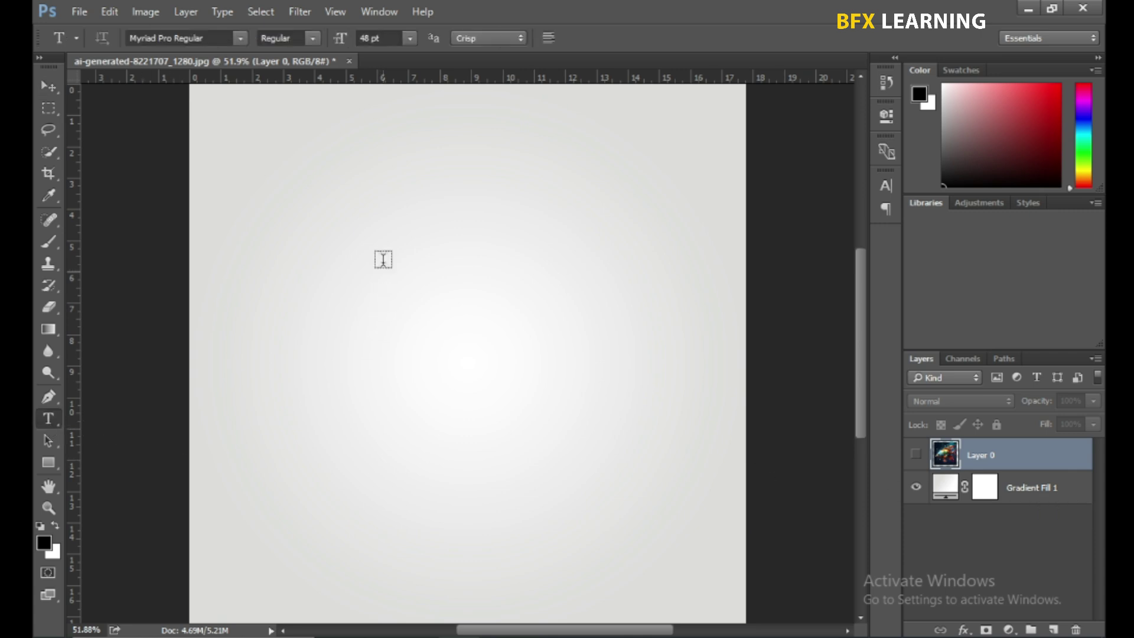
left_click(348, 248)
type("FISH")
key("ctrl+a")
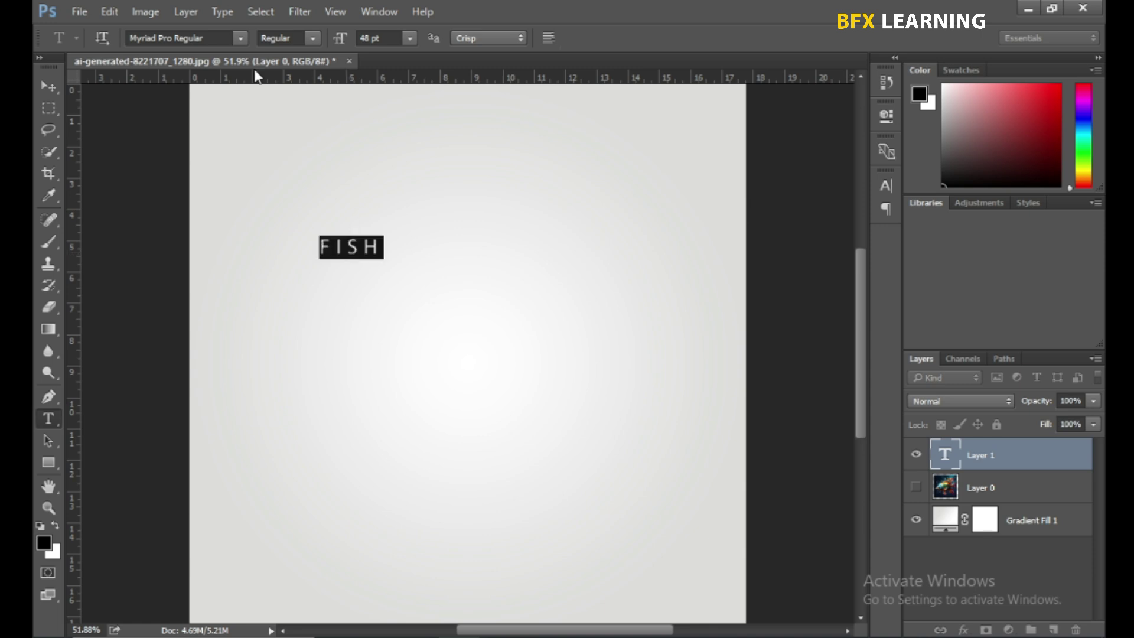
left_click(885, 185)
left_click(850, 239)
left_click(795, 220)
left_click(732, 194)
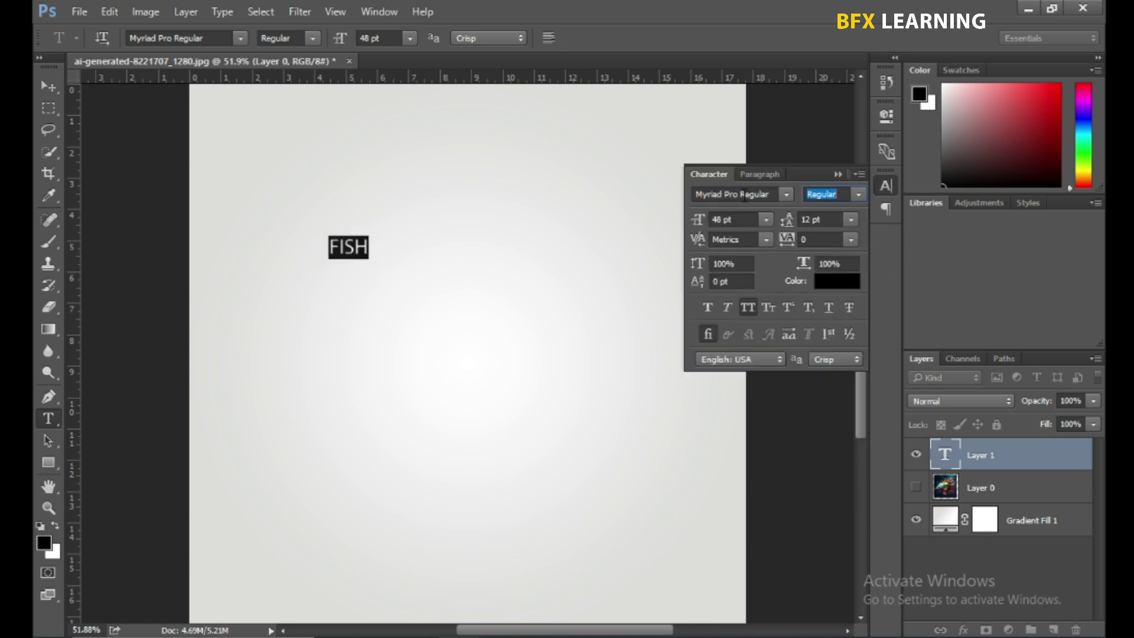
type("im")
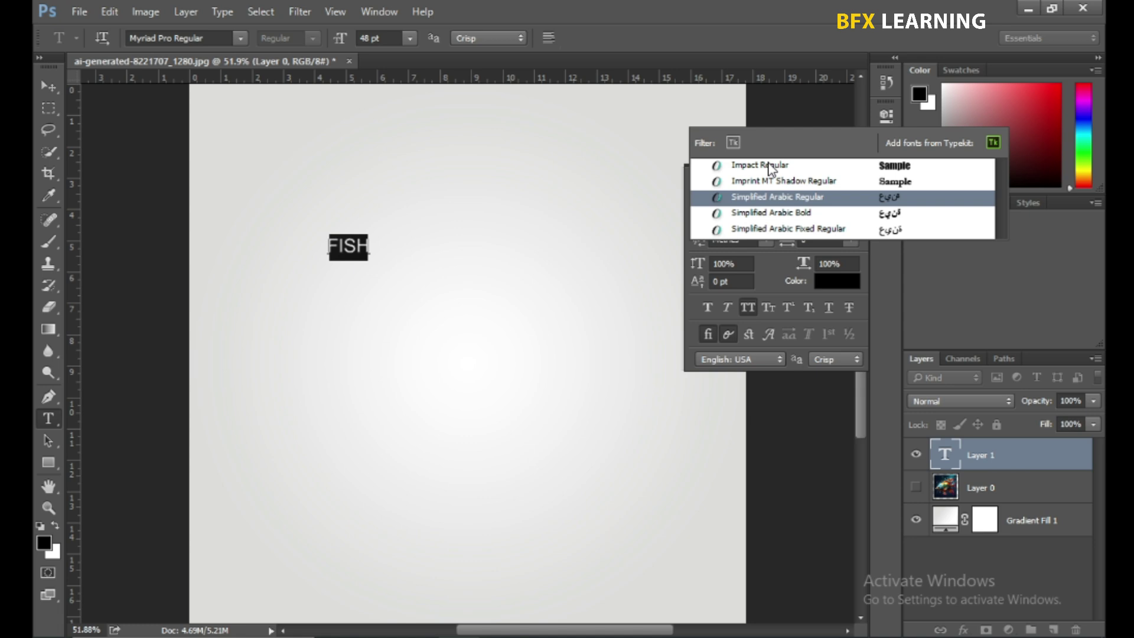
left_click(762, 165)
left_click(885, 186)
Centre FISH on the canvas and enlarge it to span most of the canvas.
left_click(761, 174)
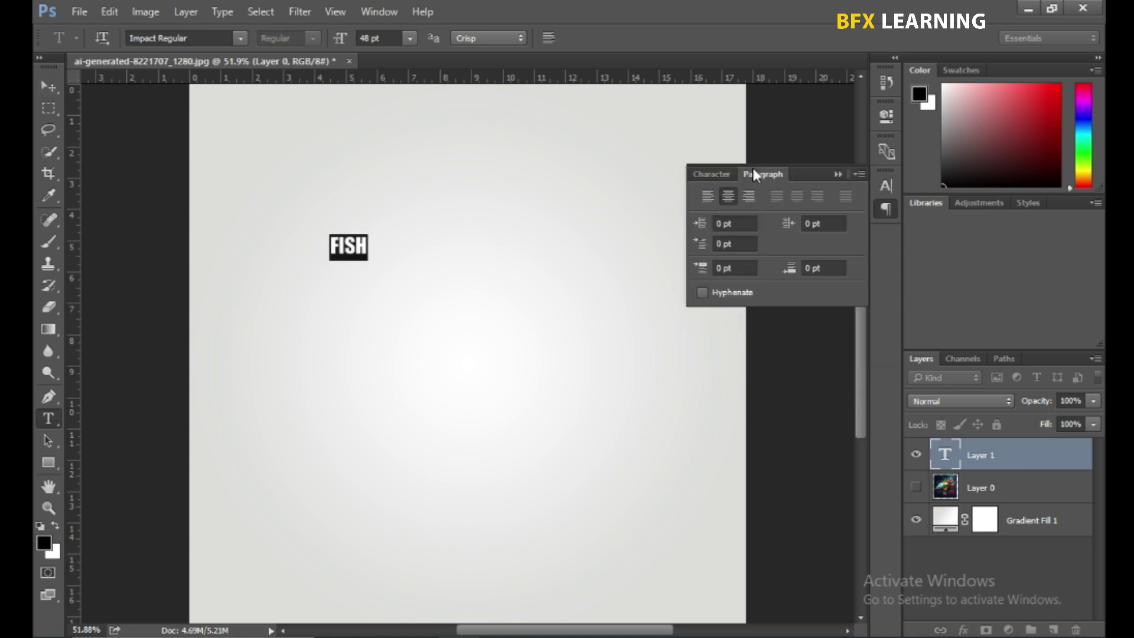
left_click(49, 86)
key("ctrl+a")
left_click(387, 37)
left_click(460, 37)
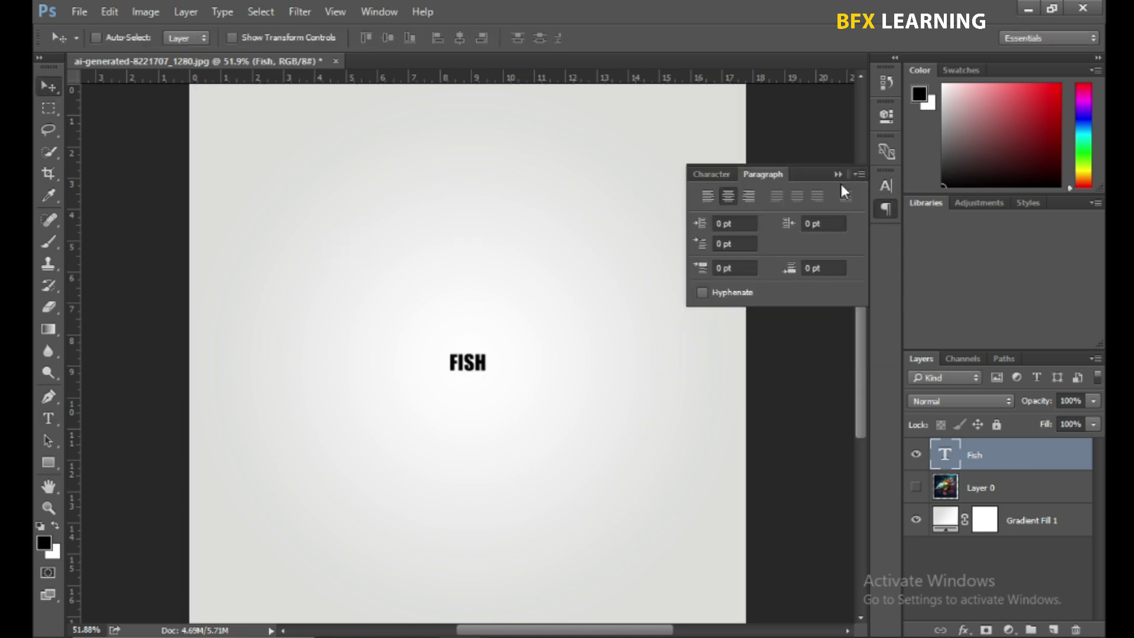
left_click(837, 173)
key("ctrl+d")
key("ctrl+t")
left_click_drag(499, 387, 632, 576)
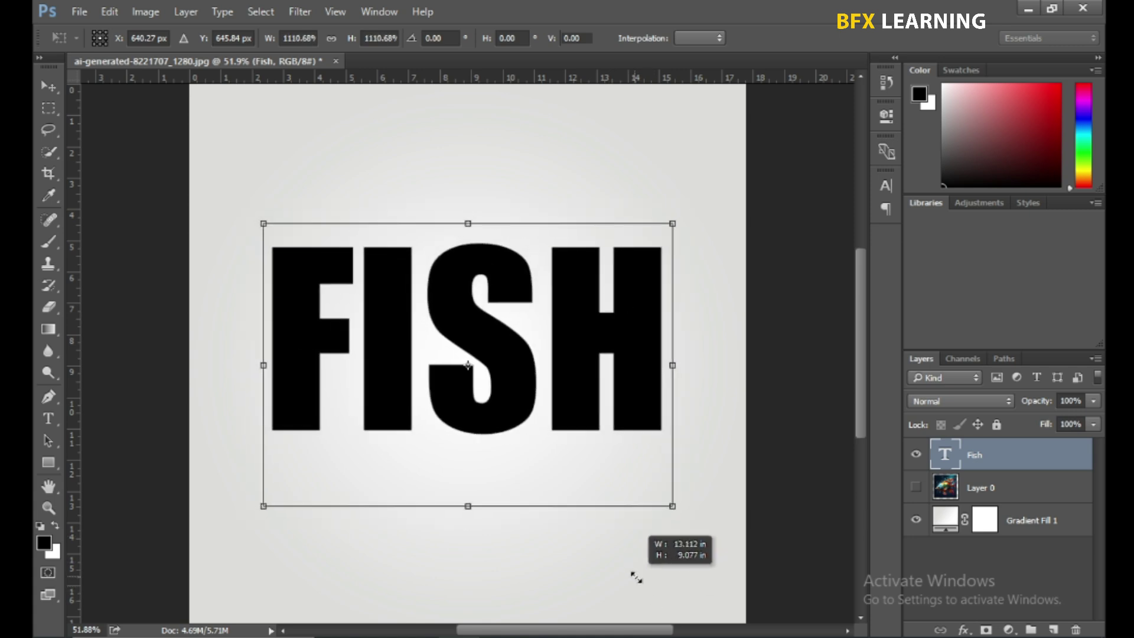
key("Return")
left_click_drag(561, 380, 564, 408)
key("ctrl+minus")
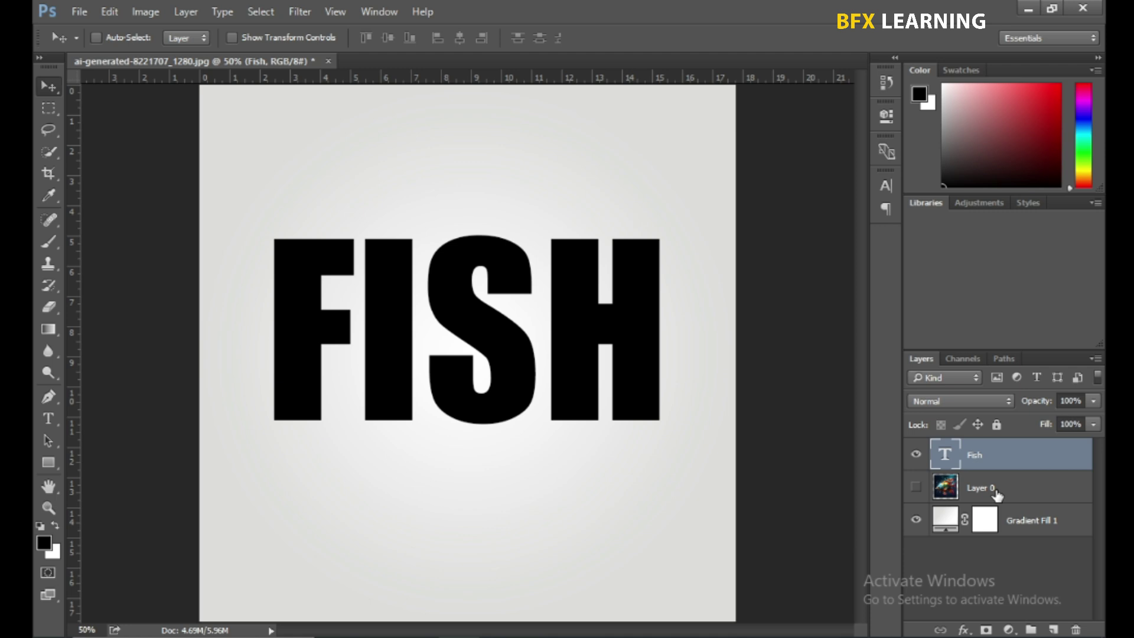
Move Layer 0 above the FISH text, show it, and lower its opacity to 68%.
left_click_drag(994, 488, 990, 451)
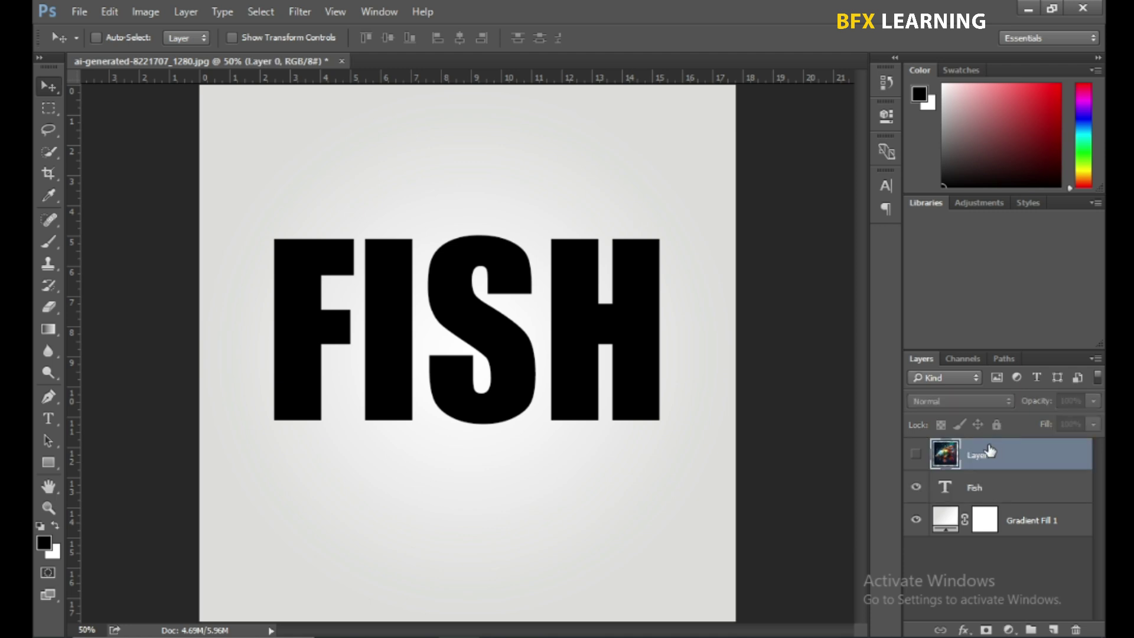
left_click(915, 453)
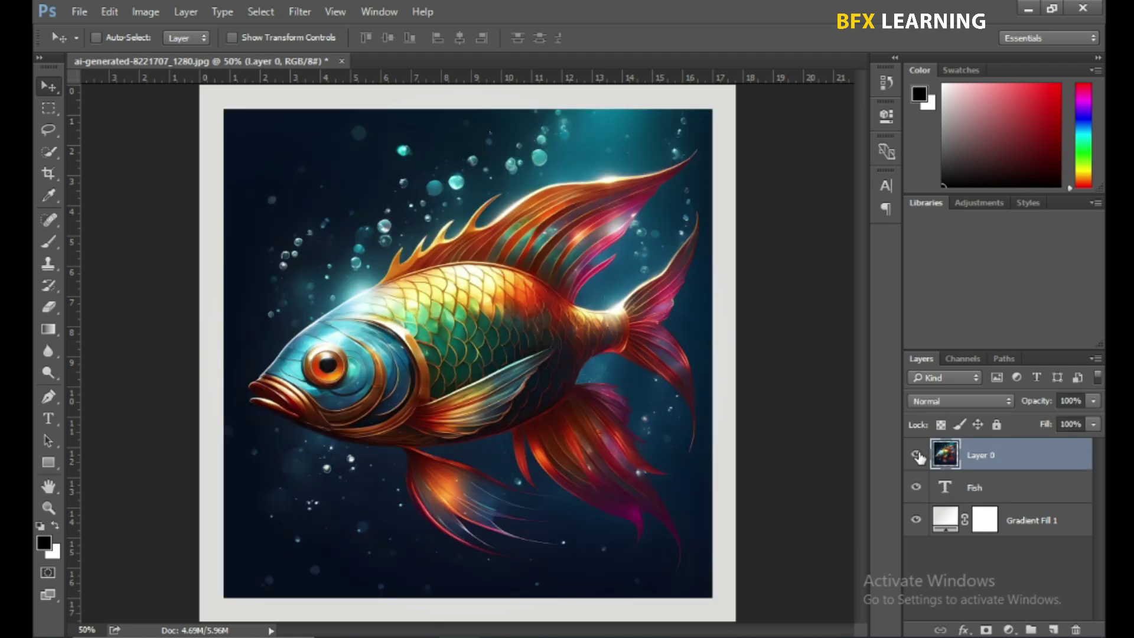
left_click(1092, 402)
left_click_drag(1092, 418, 1065, 419)
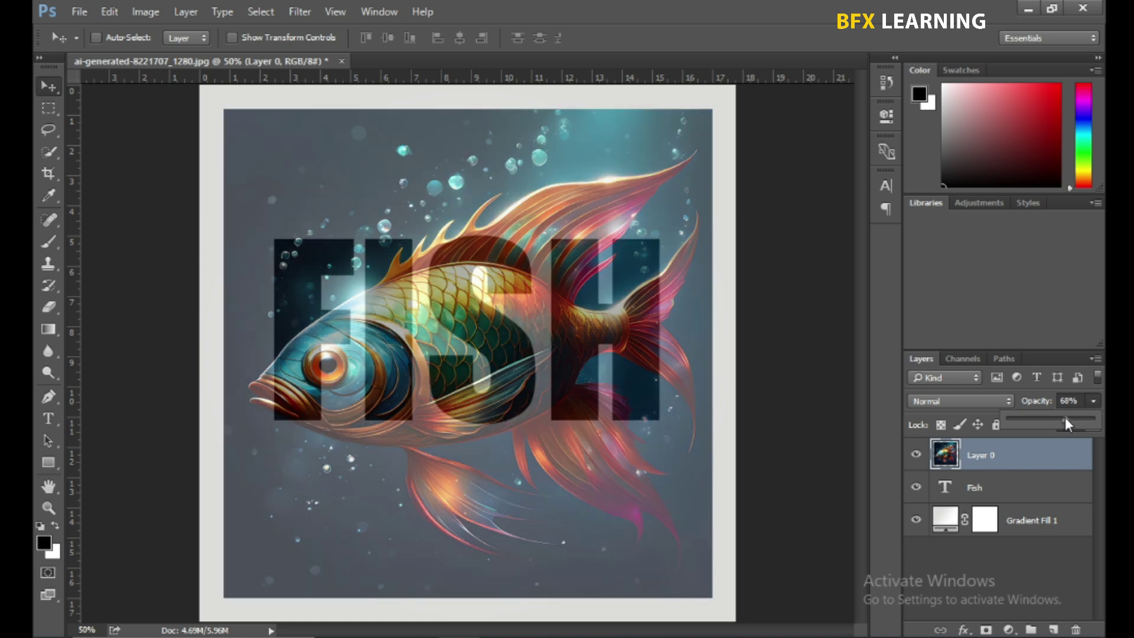
Scale the fish image to about 95%, nudge it up, and restore 100% opacity.
key("ctrl+t")
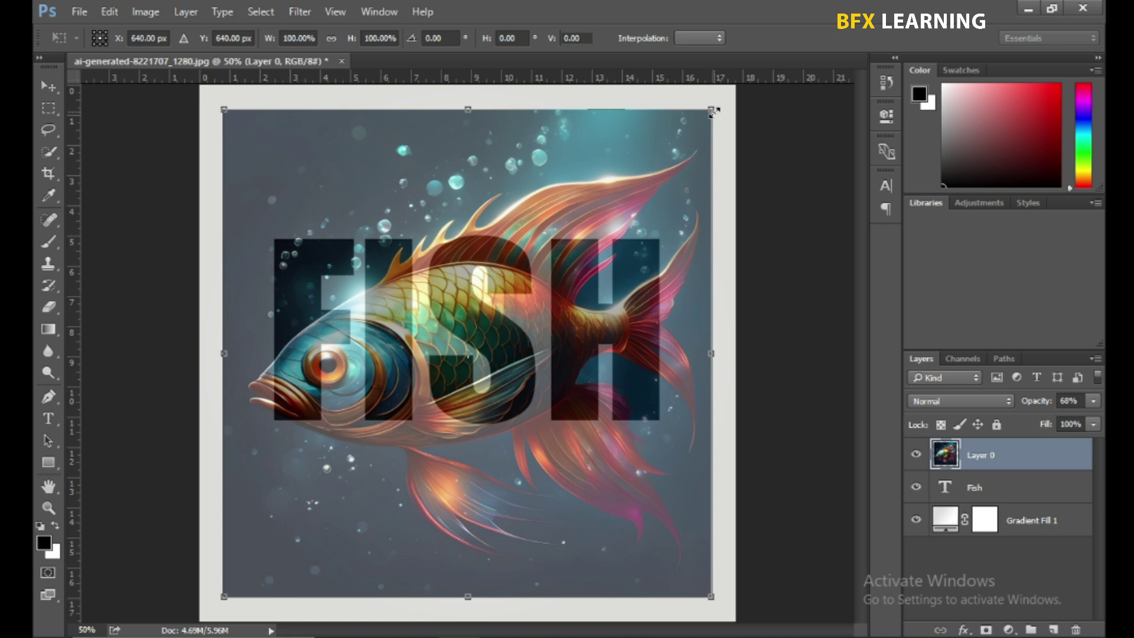
left_click_drag(710, 110, 700, 151)
left_click_drag(611, 241, 617, 223)
key("Return")
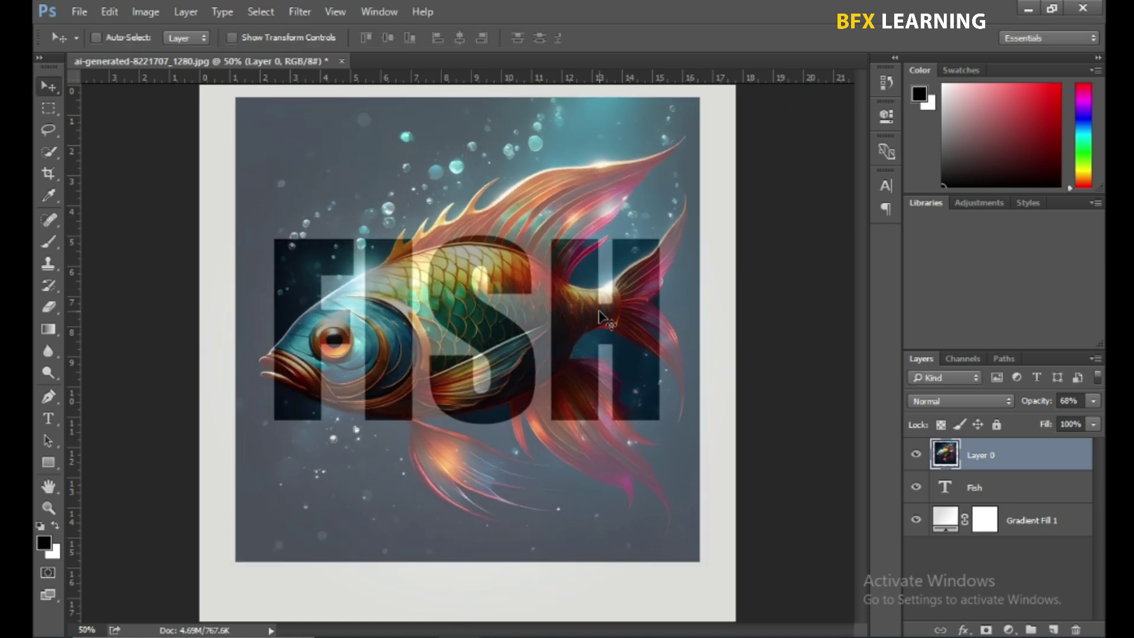
left_click(1093, 400)
left_click_drag(1070, 418, 1099, 419)
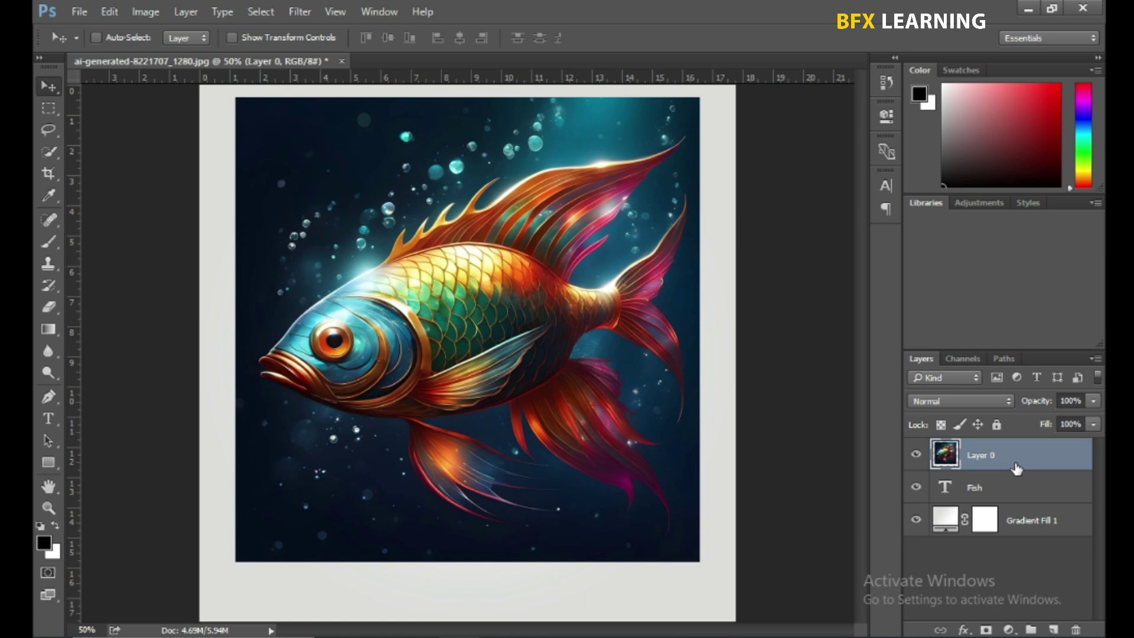
Add a Levels adjustment layer clipped to the fish image Layer 0.
left_click(1008, 629)
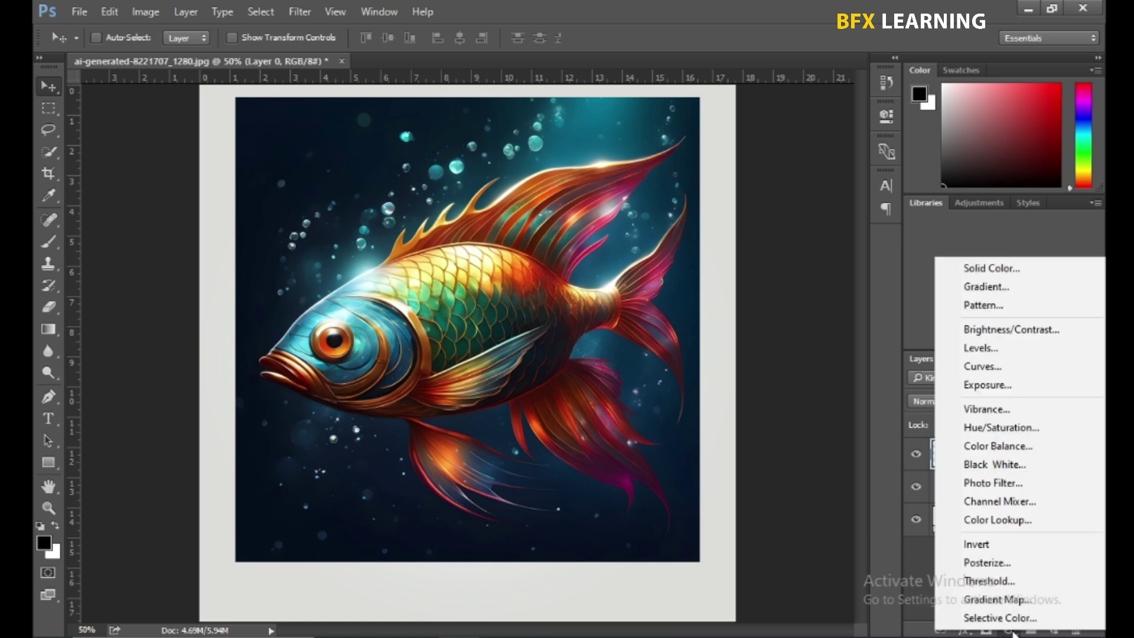
left_click(996, 346)
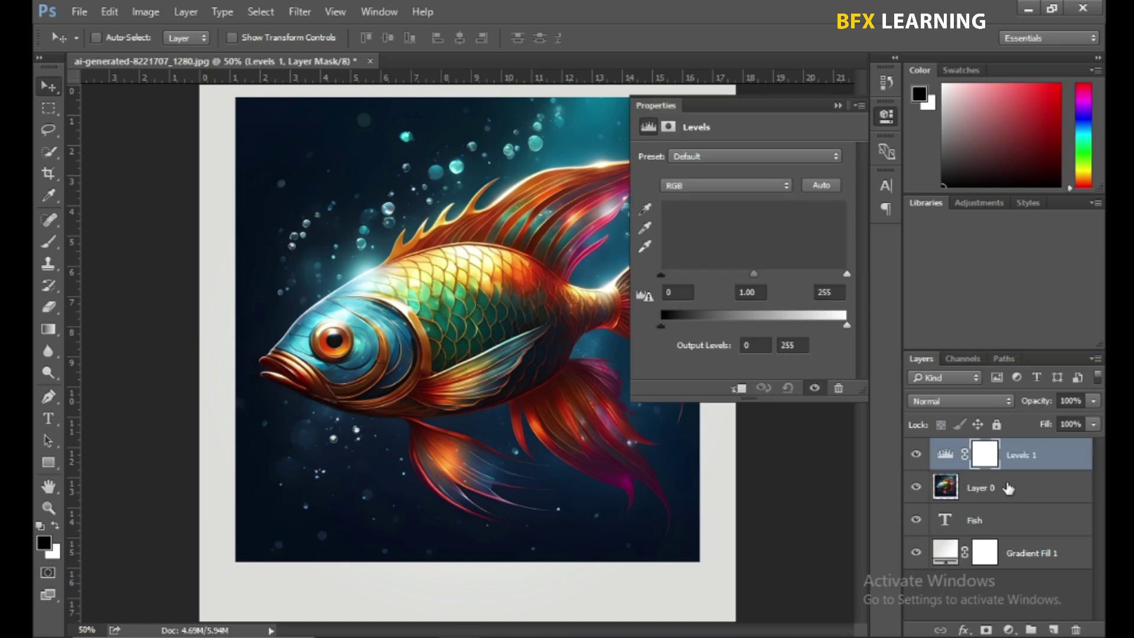
right_click(1022, 457)
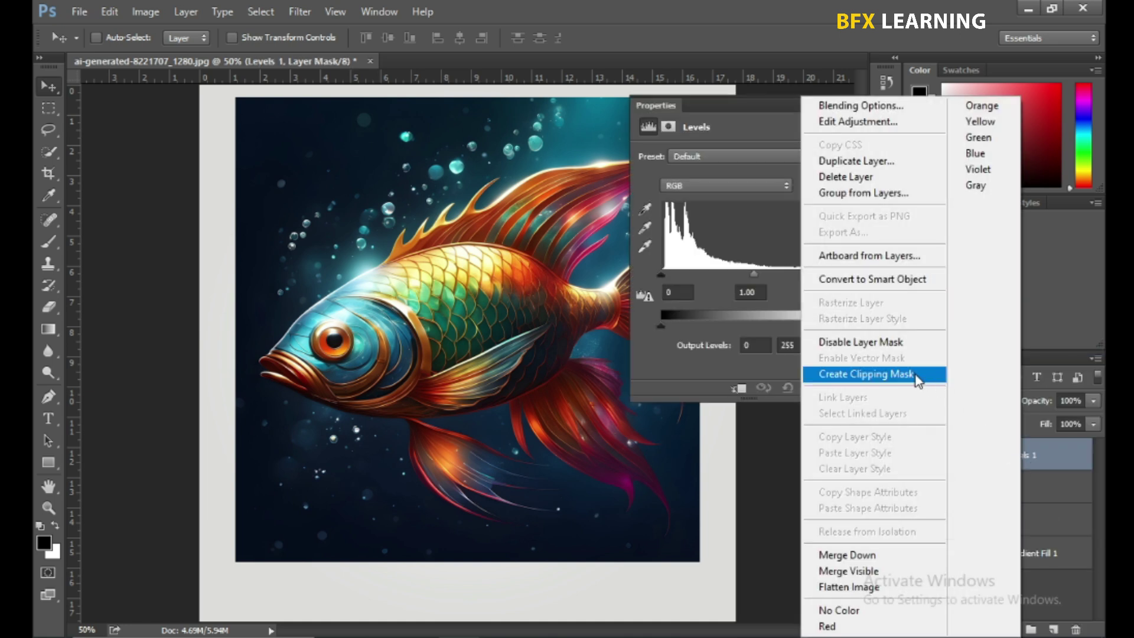
left_click(914, 373)
Set the Levels input sliders to 10, 1.28 and 237, then compare before and after.
left_click_drag(845, 274, 834, 274)
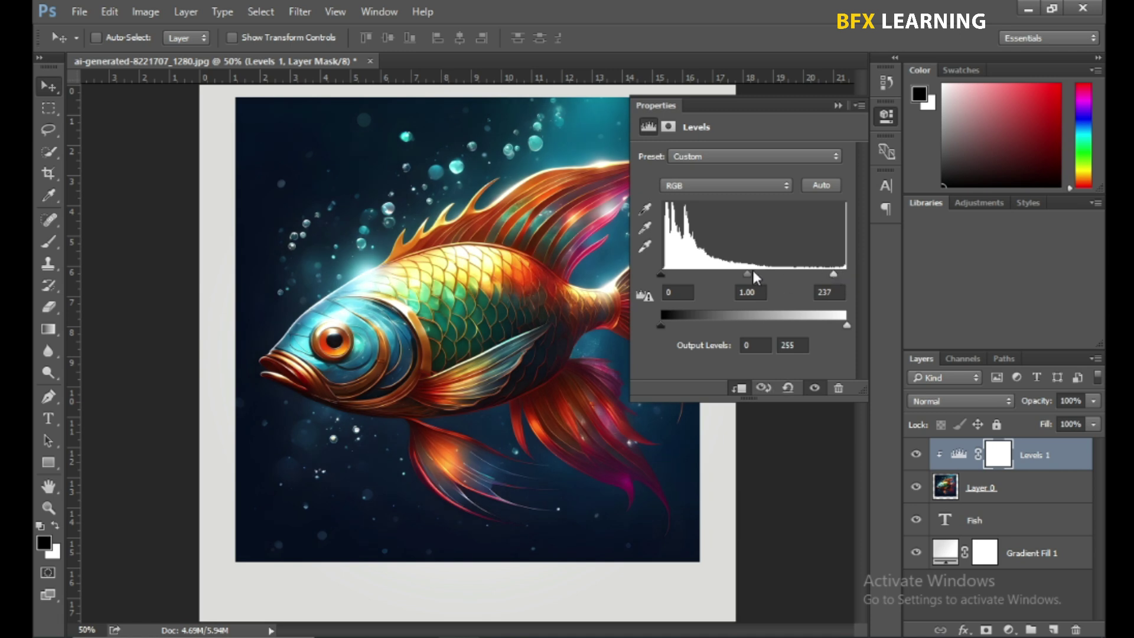
left_click_drag(746, 273, 739, 273)
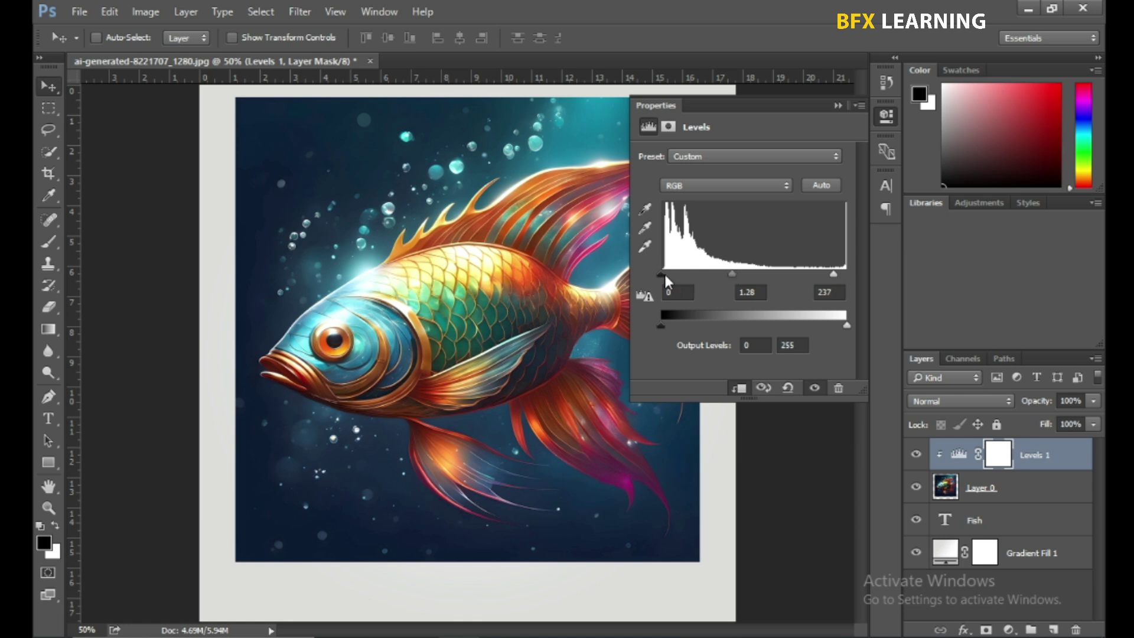
left_click_drag(663, 272, 668, 274)
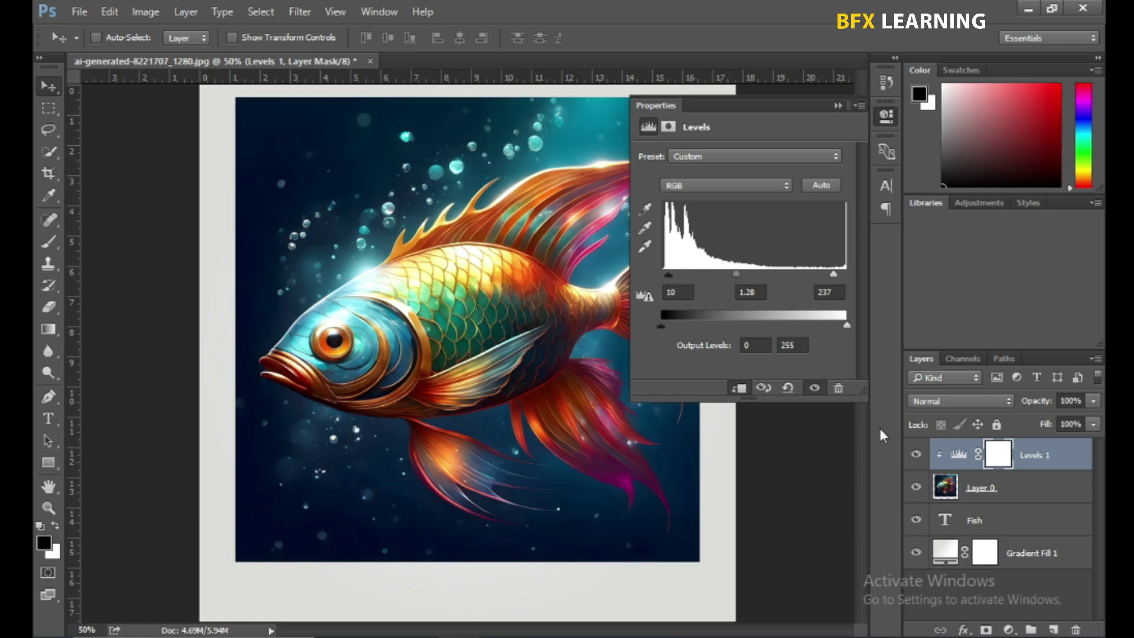
left_click(916, 454)
left_click(916, 455)
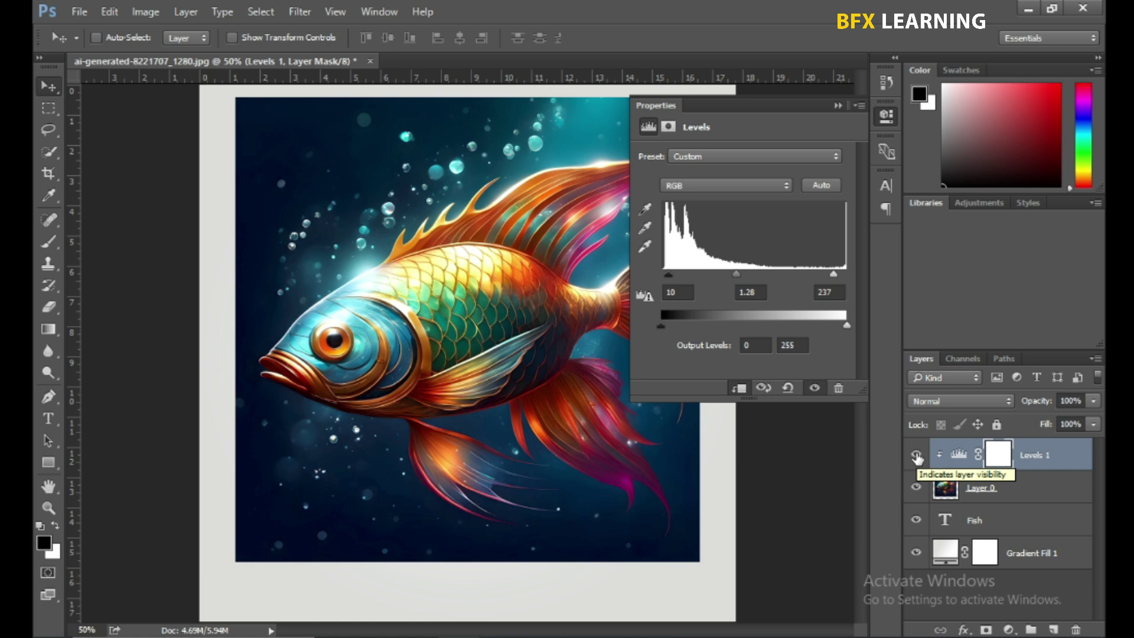
Convert Layer 0 and Levels 1 together into a single smart object.
left_click(837, 105)
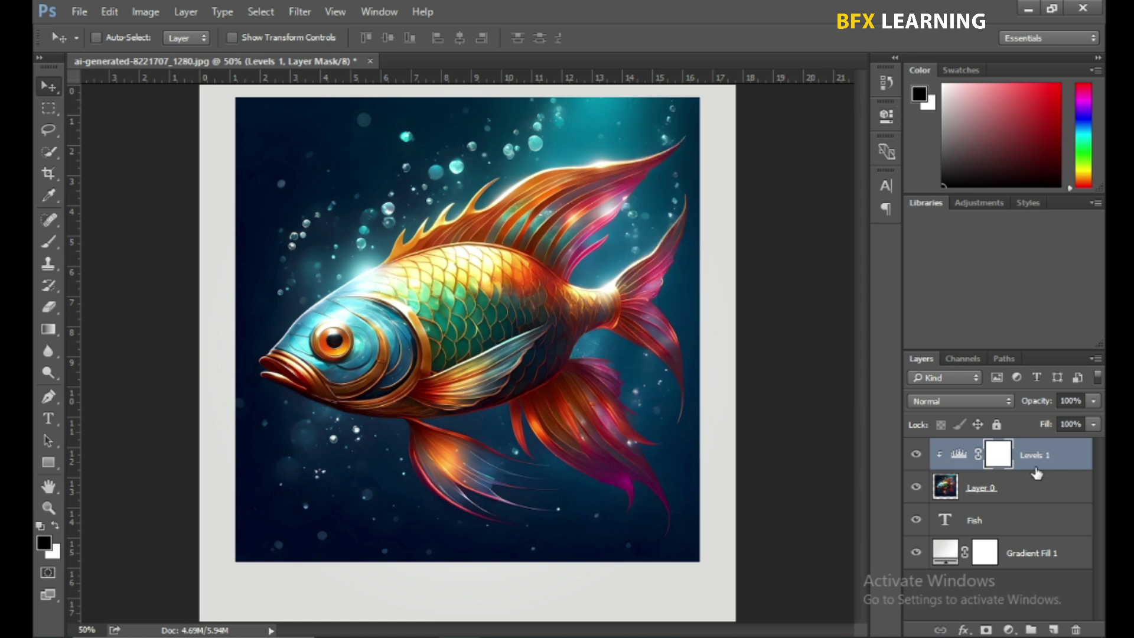
left_click(1028, 492, "shift")
right_click(1028, 492)
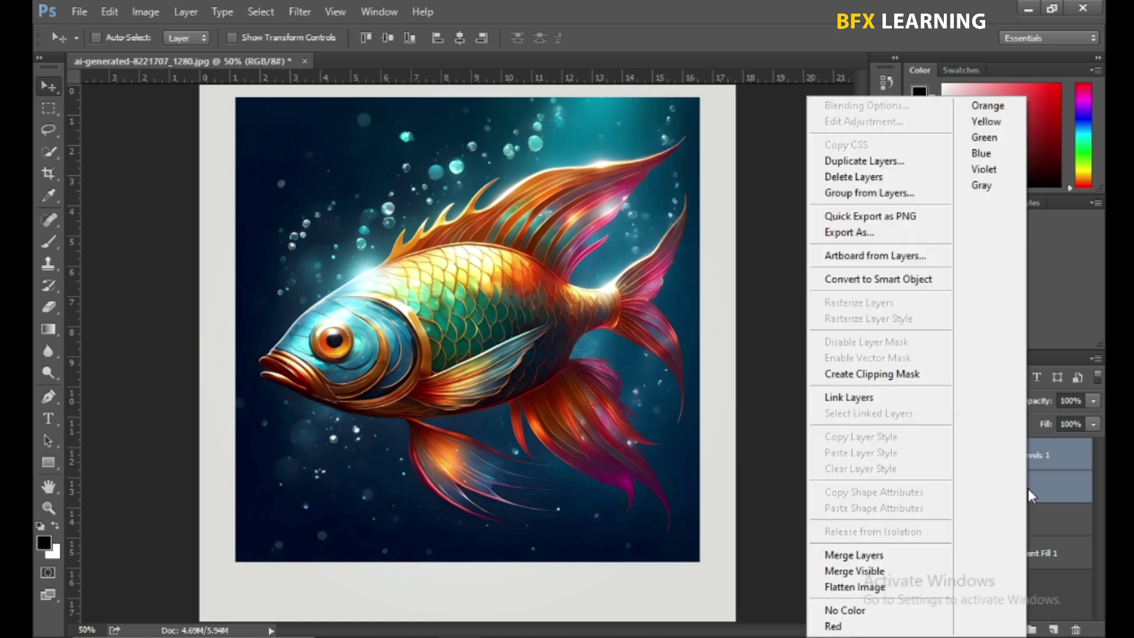
left_click(898, 279)
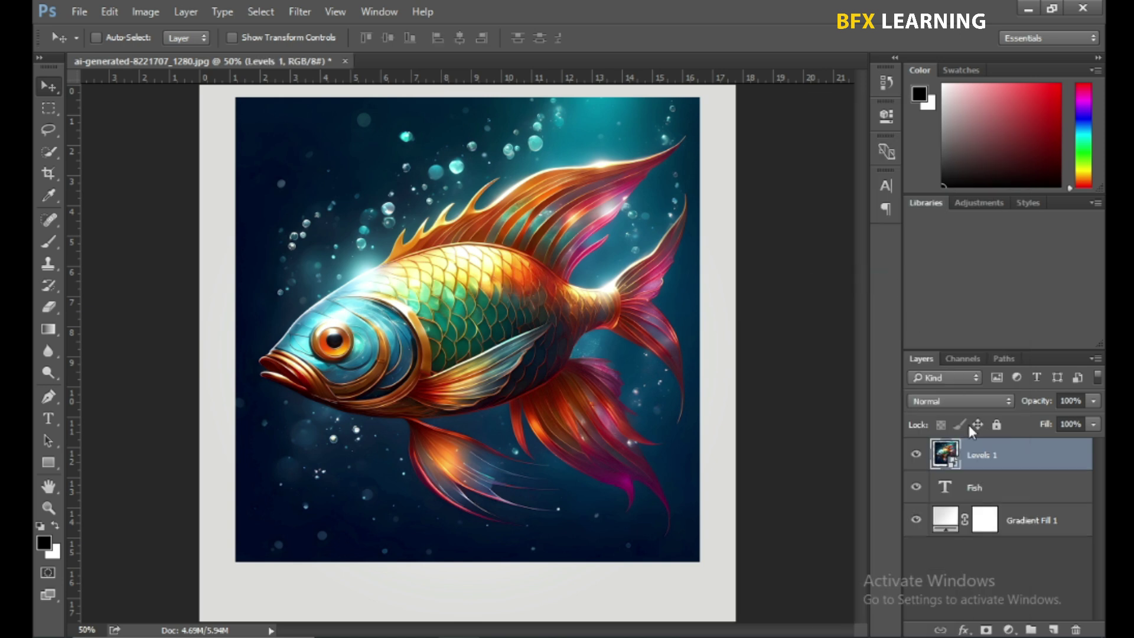
Clip the fish smart object onto the FISH text layer.
right_click(985, 456)
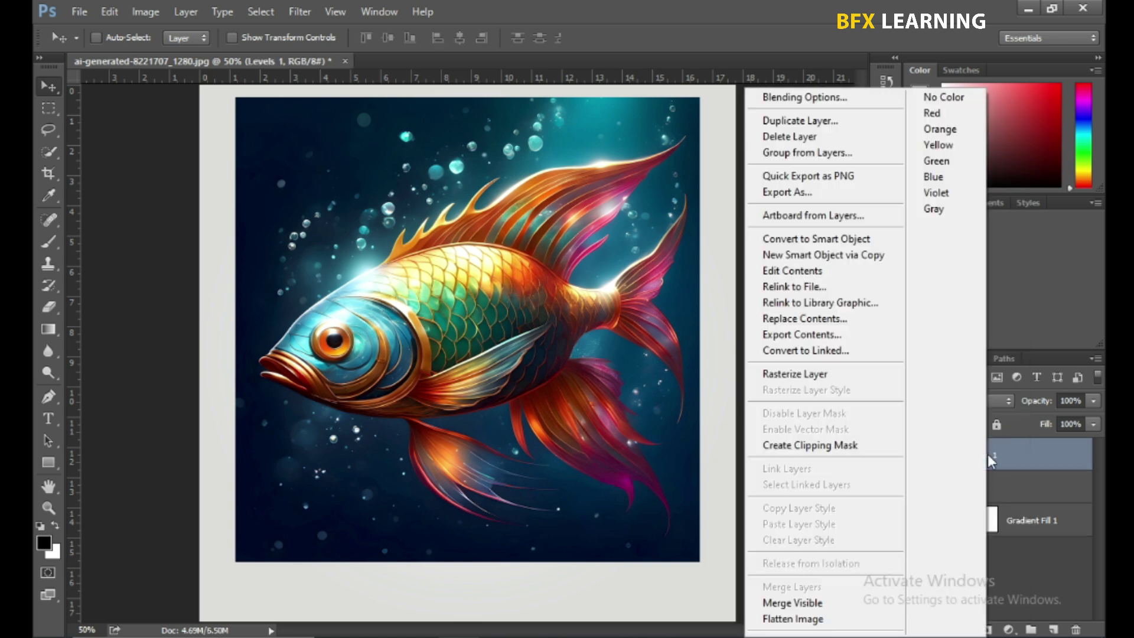
left_click(818, 445)
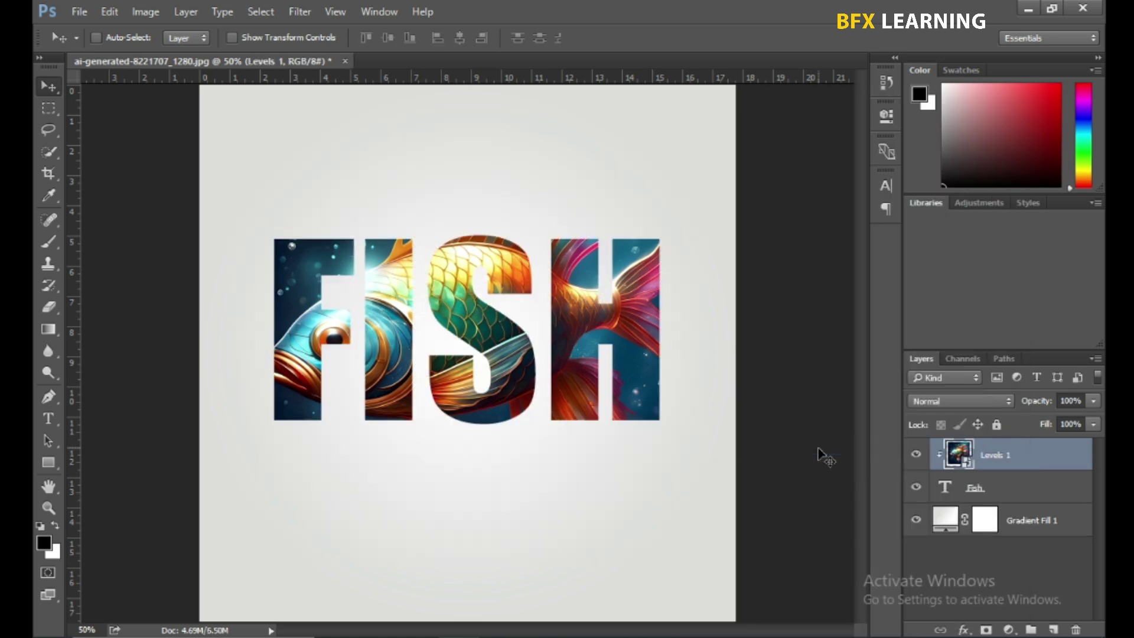
right_click(1023, 465)
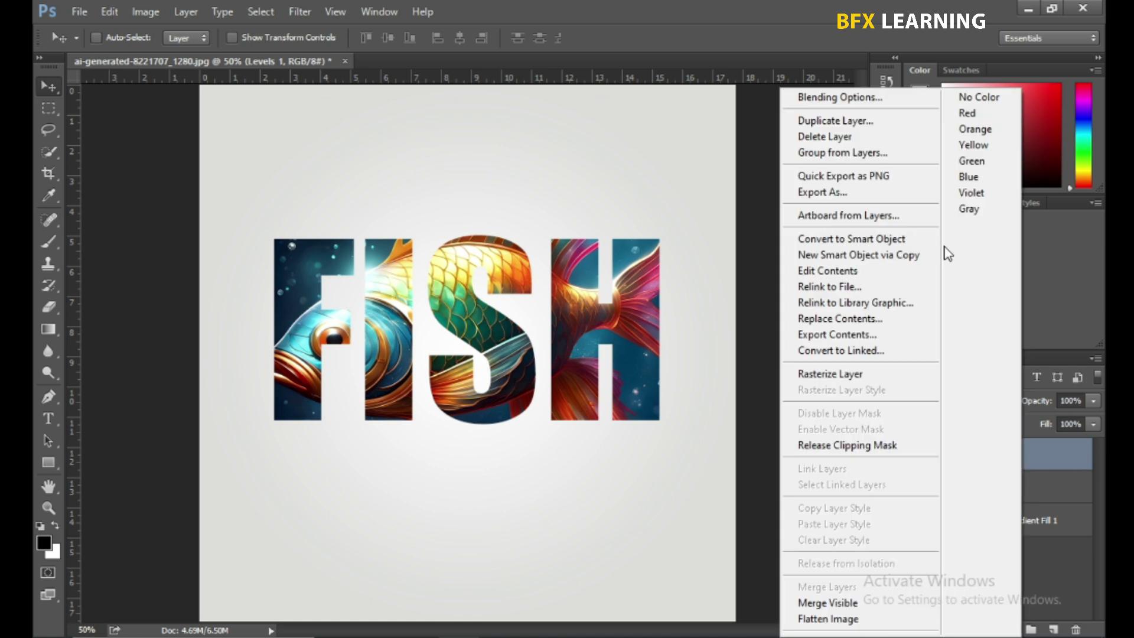
Duplicate the fish smart object as 'Levels 1 copy' and release its clipping mask.
left_click(872, 121)
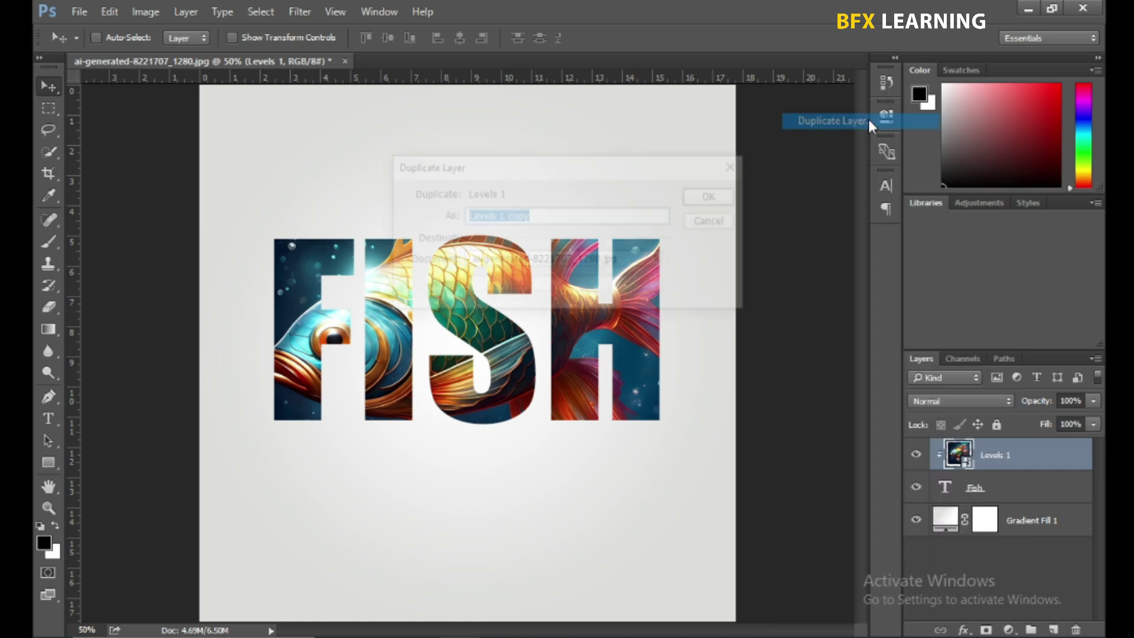
left_click(714, 196)
left_click(1007, 486)
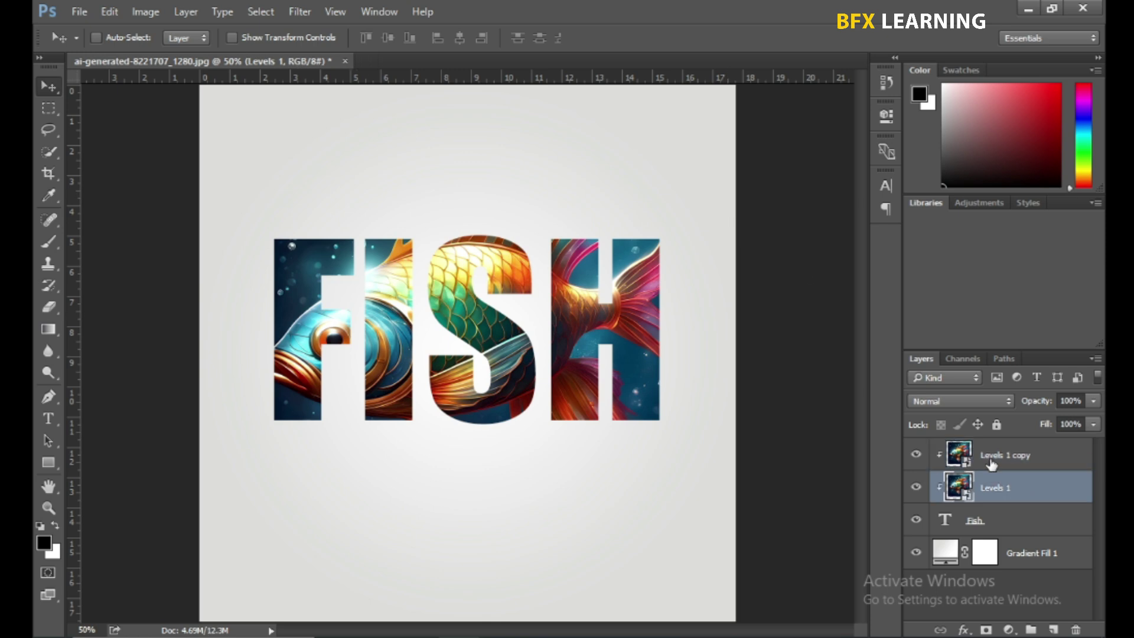
left_click(991, 464)
right_click(990, 458)
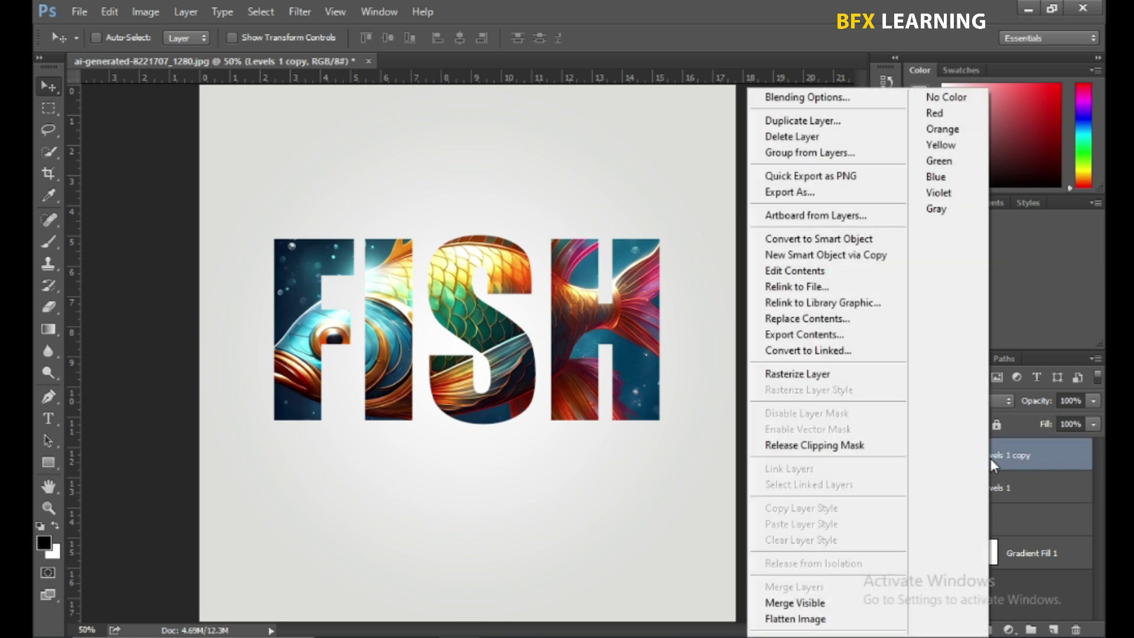
left_click(886, 451)
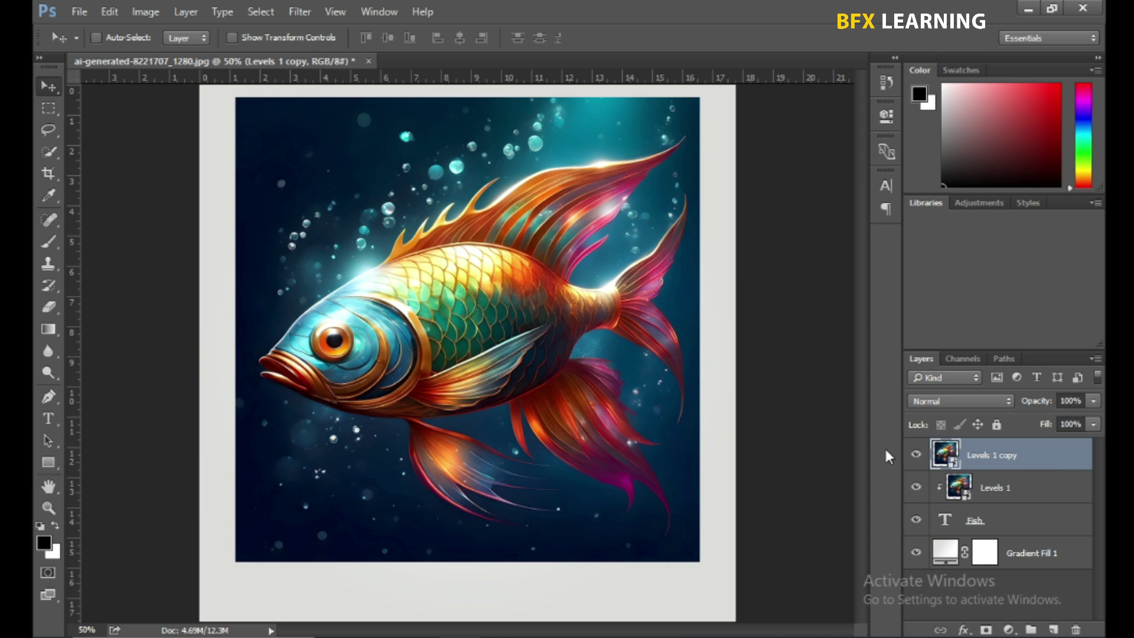
Select the in-focus fish with Focus Area and use it as a layer mask on Levels 1 copy.
left_click(253, 12)
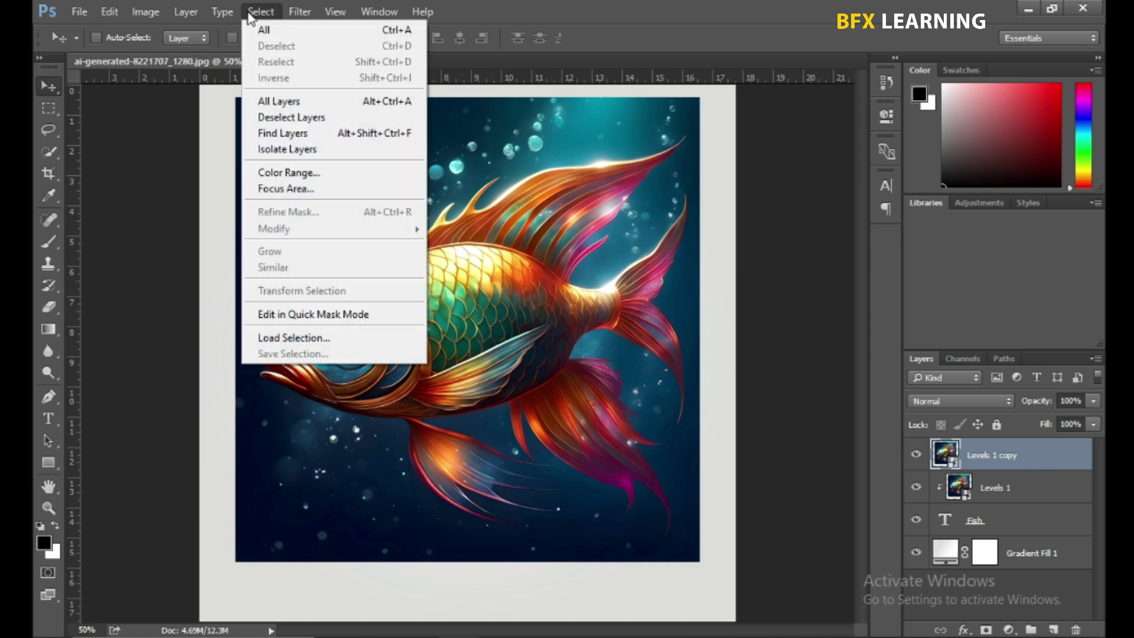
left_click(288, 188)
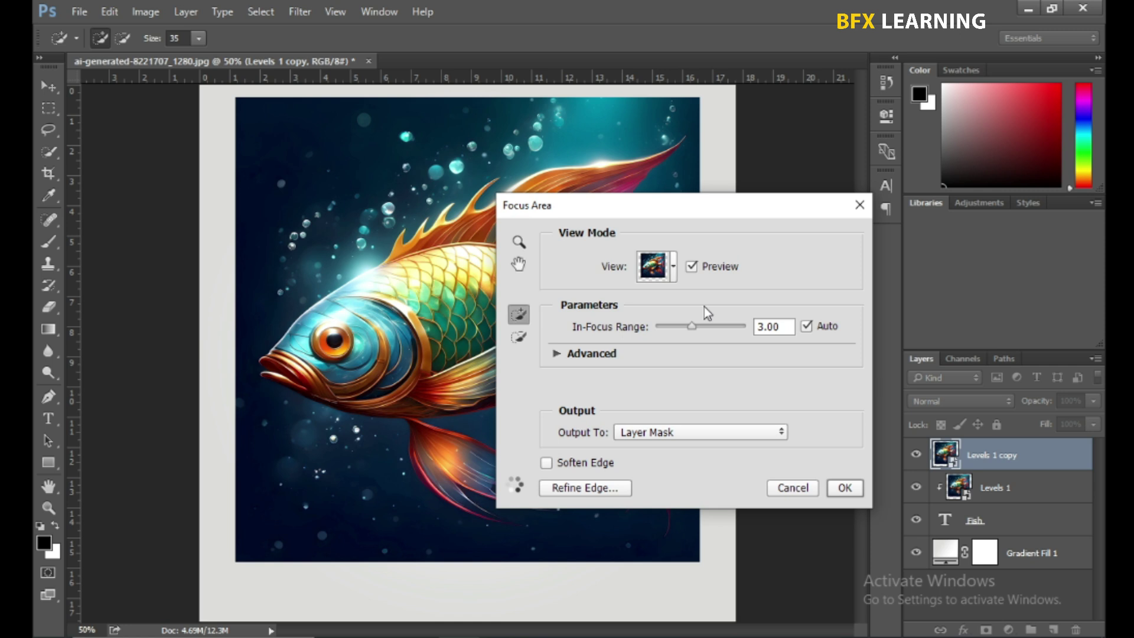
left_click(676, 431)
left_click(676, 450)
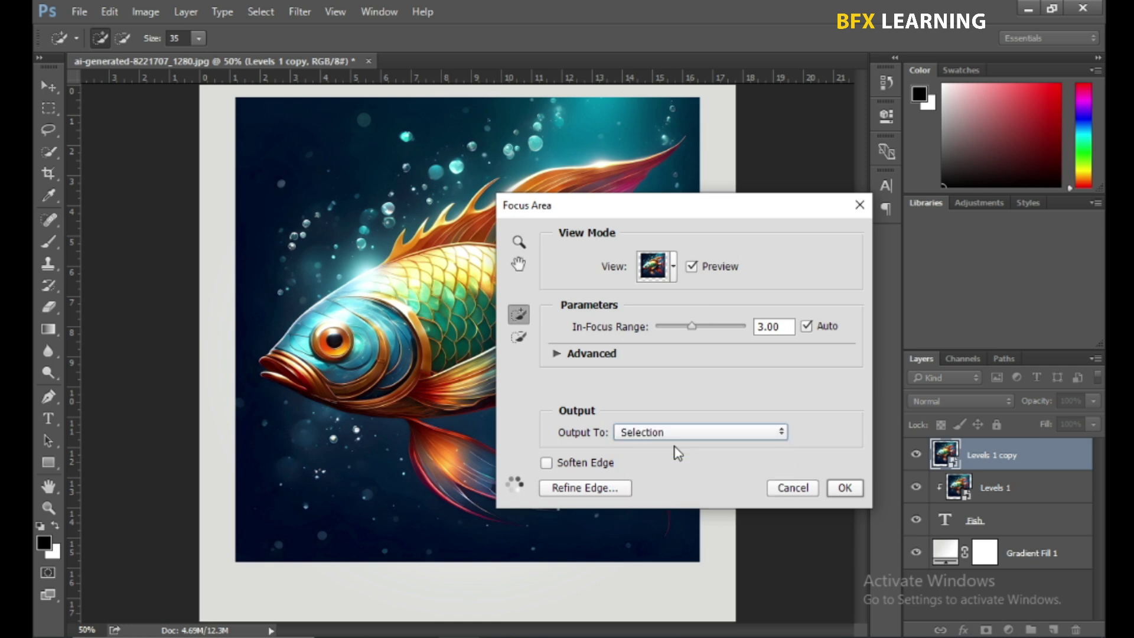
left_click(845, 488)
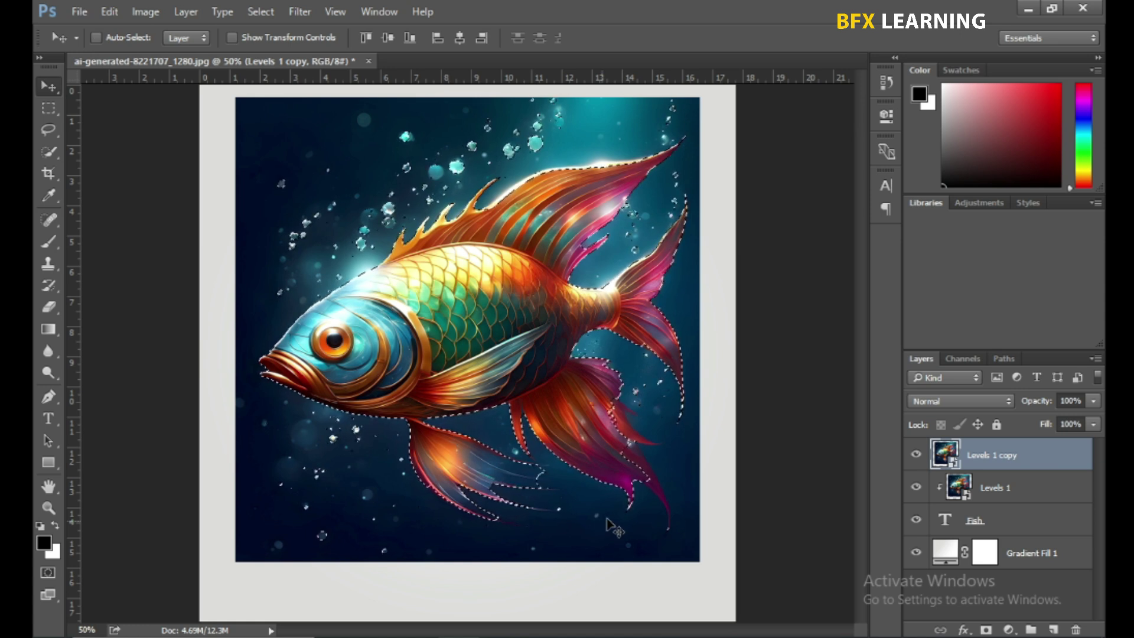
left_click(987, 629)
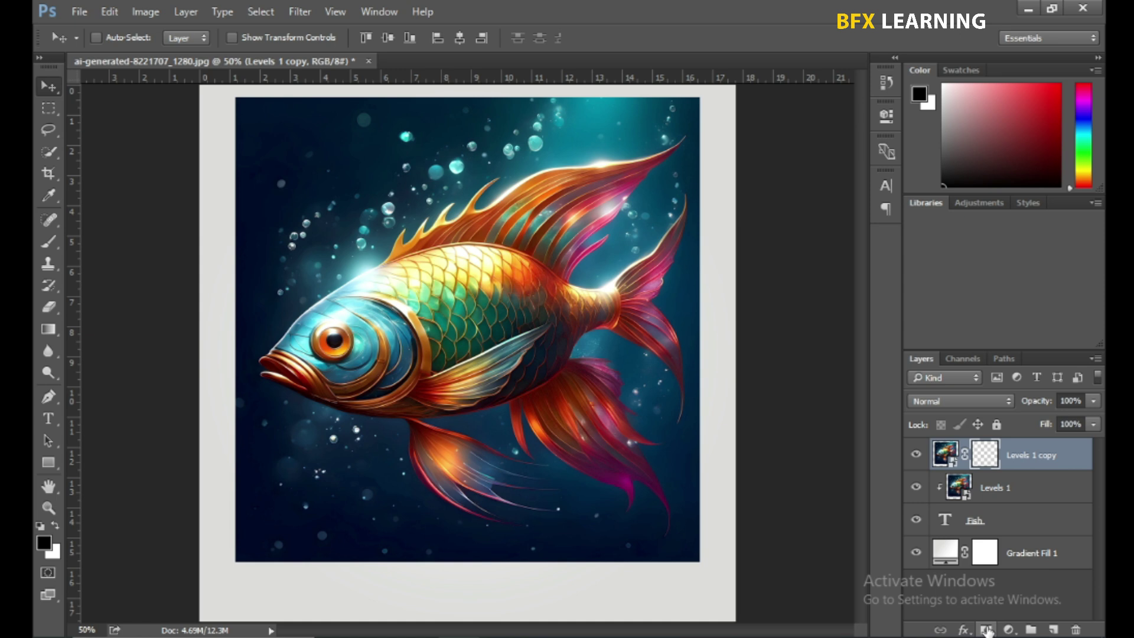
Duplicate the Fish text layer, move the original to the top, and set its fill to 0%.
left_click(1024, 534)
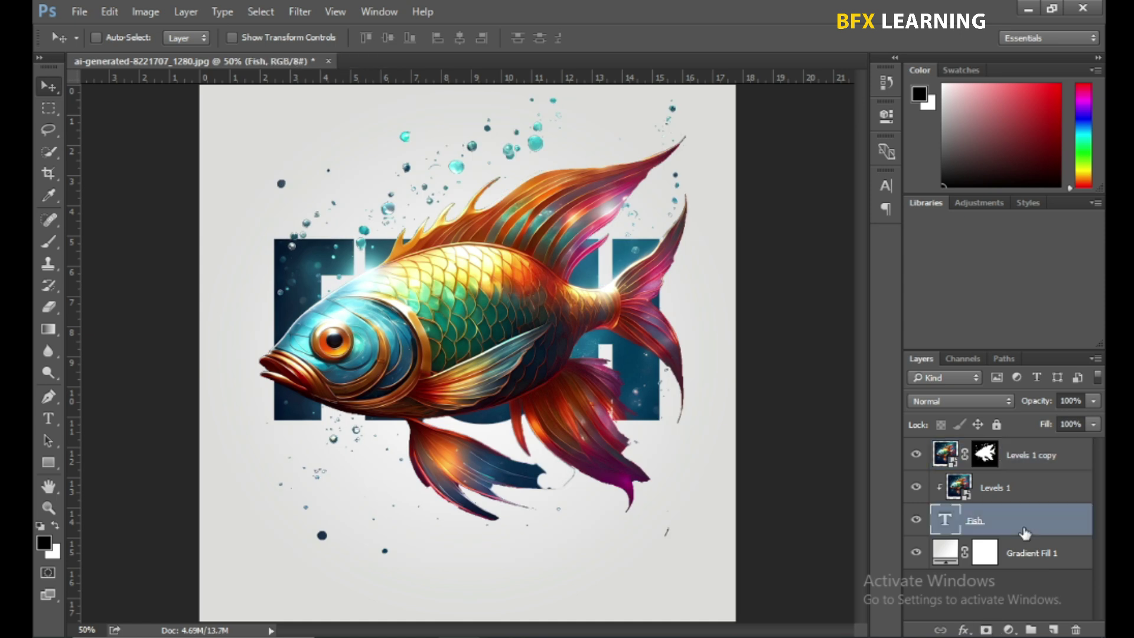
key("ctrl+j")
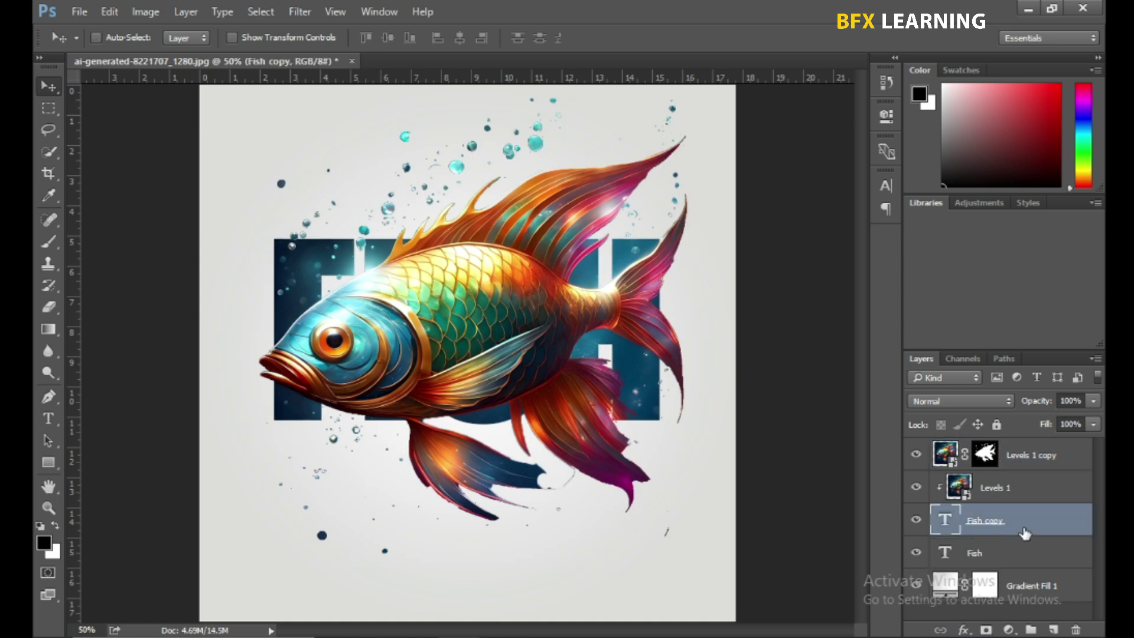
left_click_drag(1007, 554, 1002, 447)
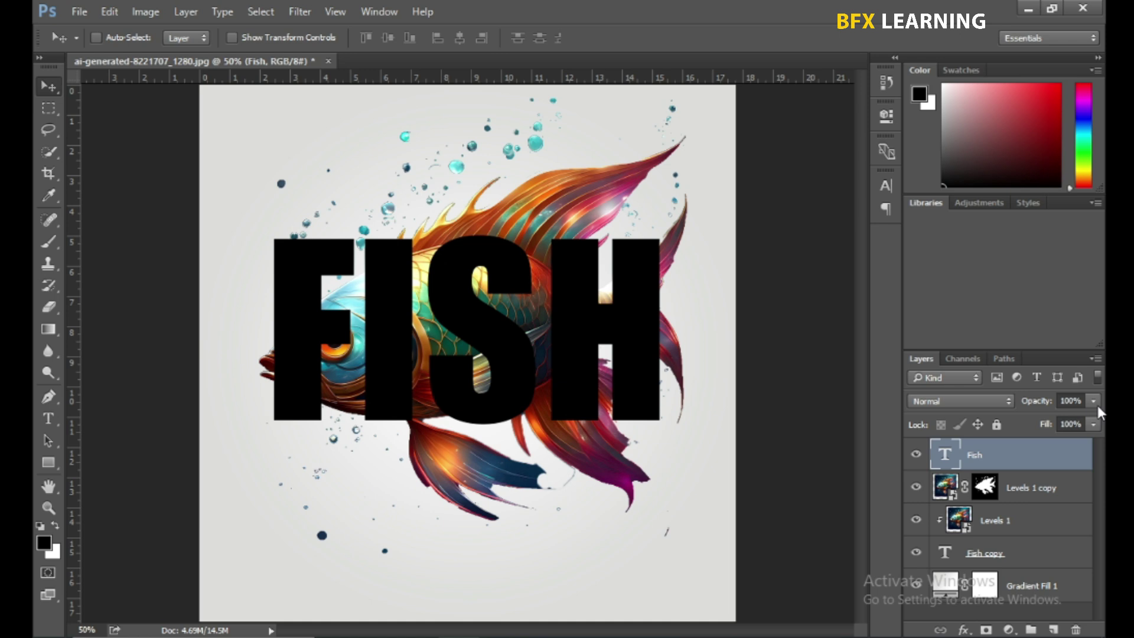
left_click(1094, 424)
left_click_drag(1014, 441, 982, 444)
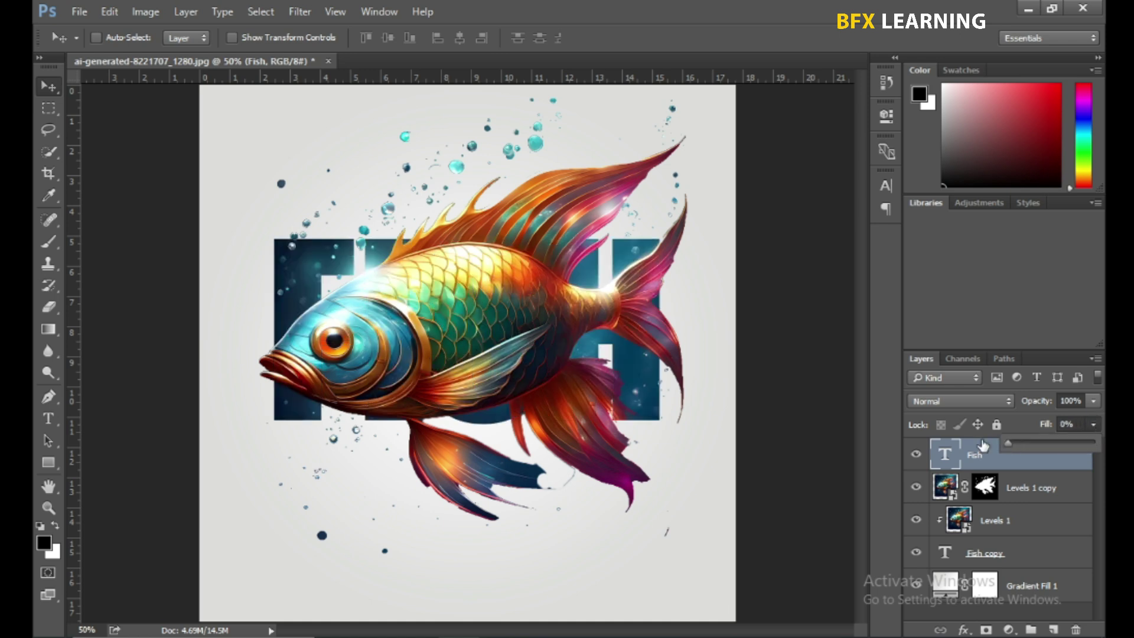
left_click(1038, 471)
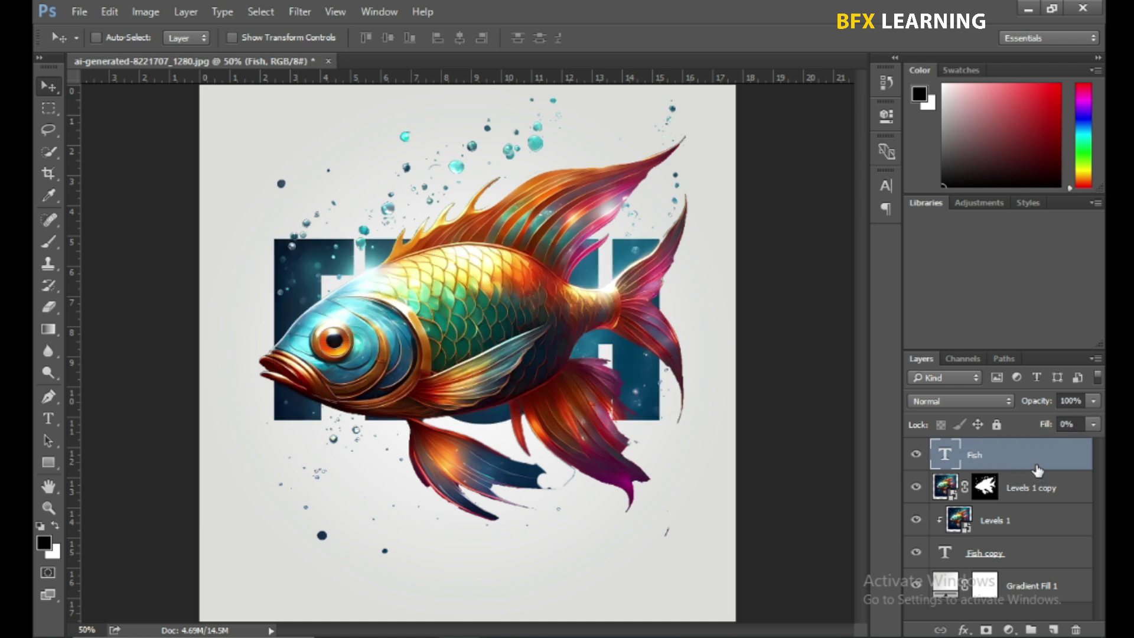
right_click(1037, 470)
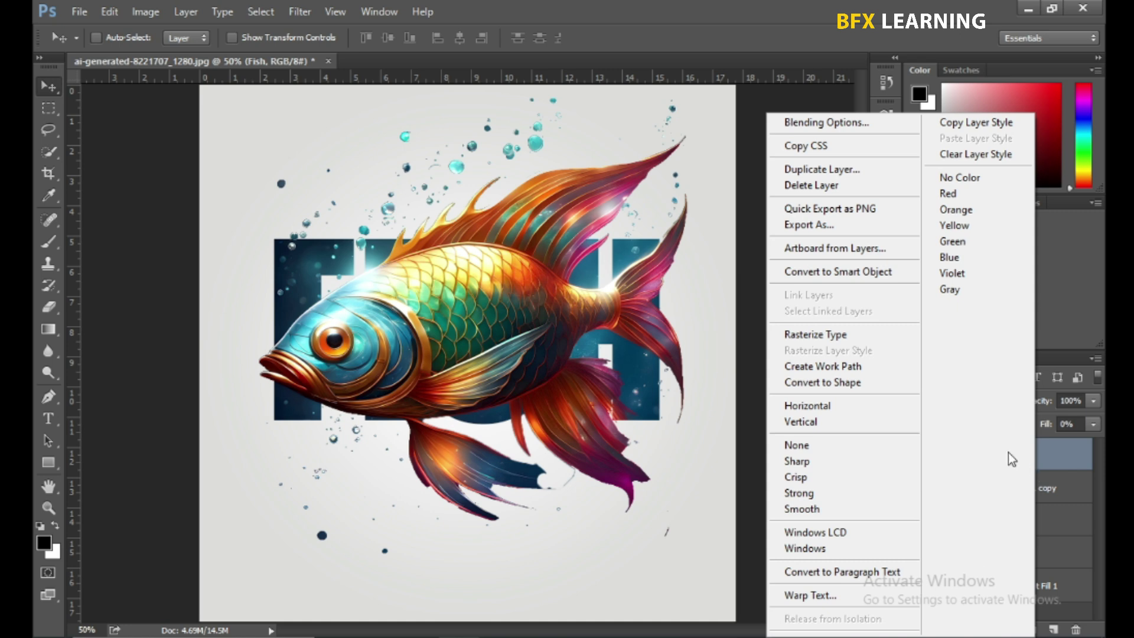
Give the FISH text layer an 11 px white outside stroke plus a drop shadow.
left_click(816, 124)
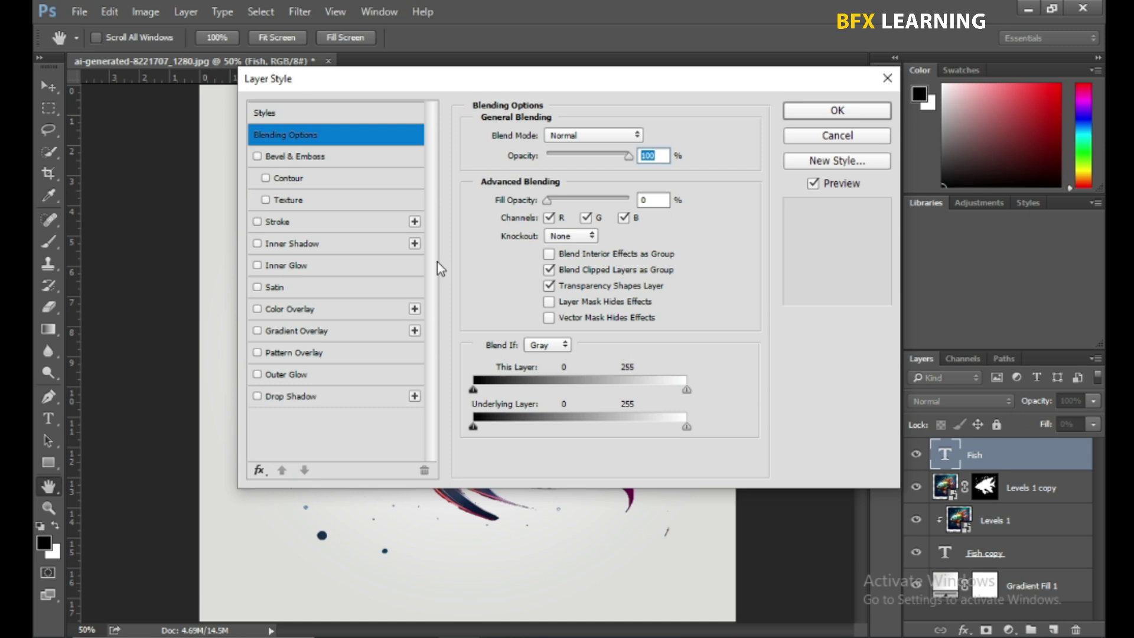
left_click(307, 223)
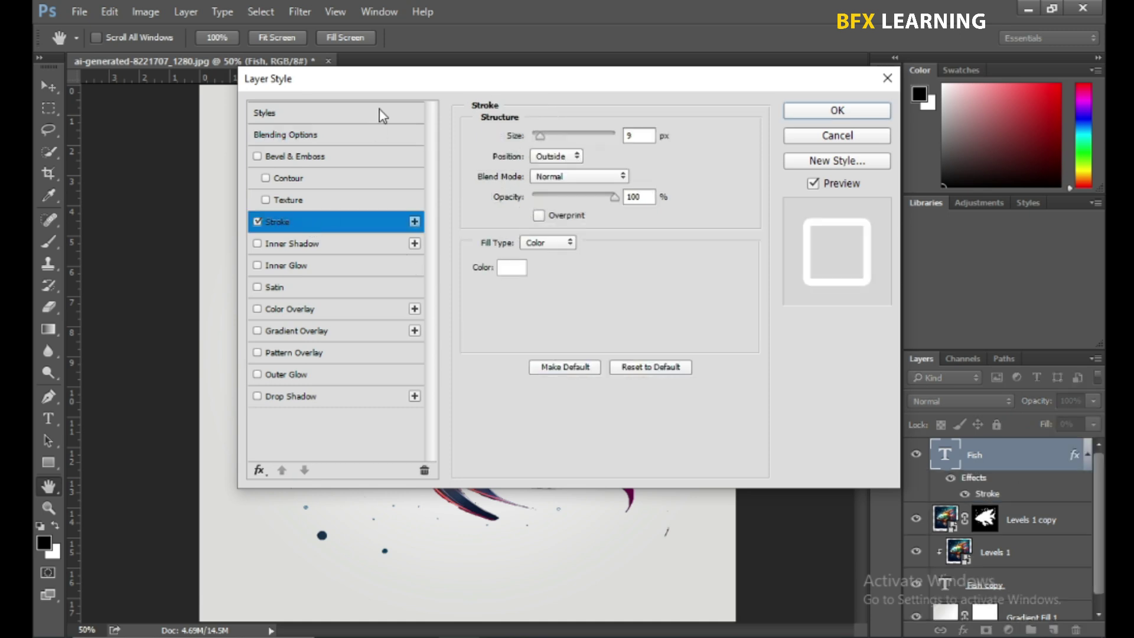
left_click_drag(358, 89, 648, 134)
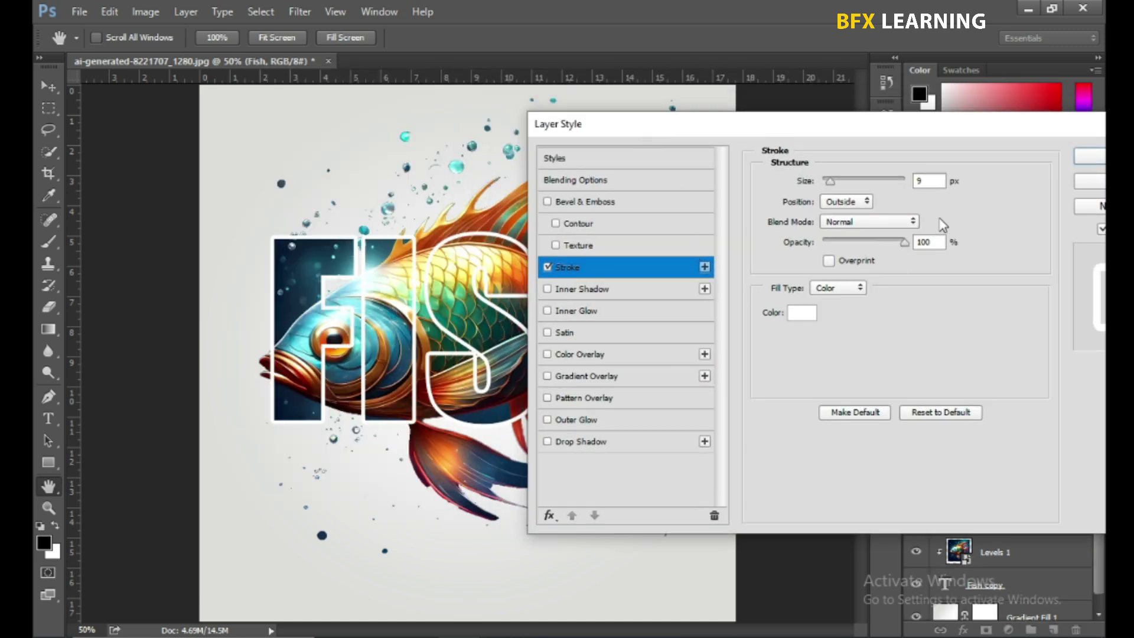
double_click(930, 181)
key("Up")
key("Up")
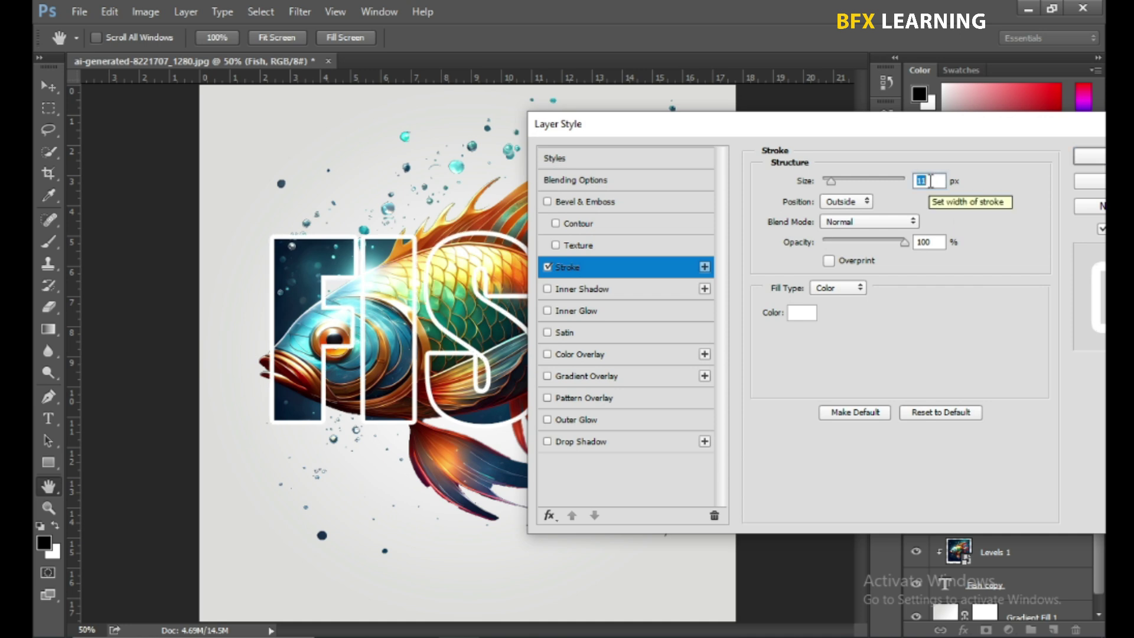
key("Up")
key("Down")
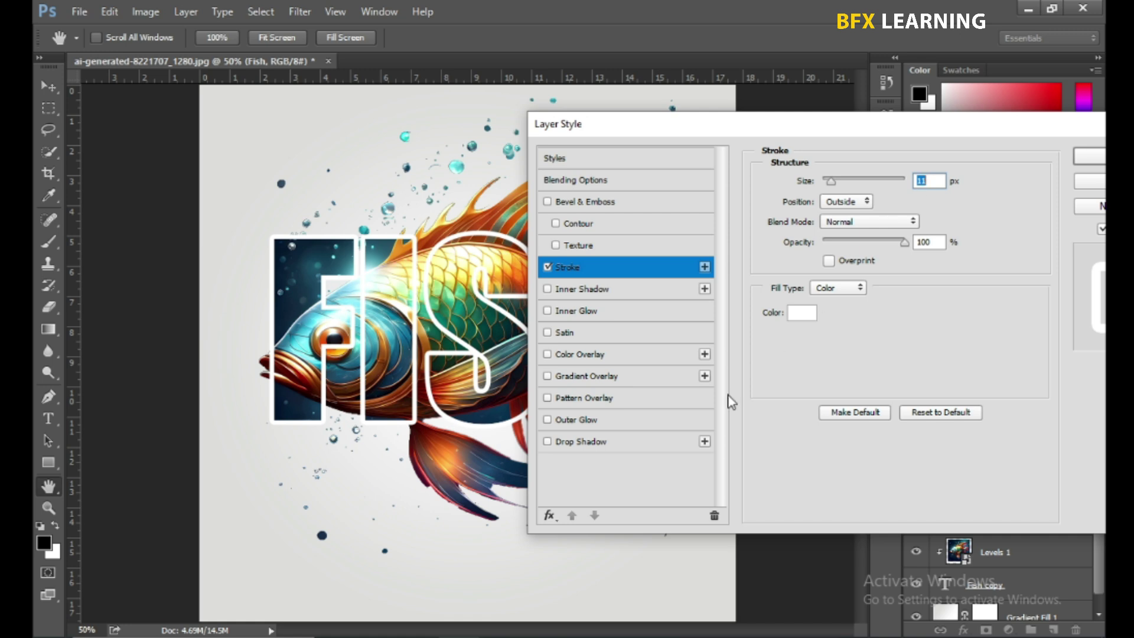
left_click(615, 444)
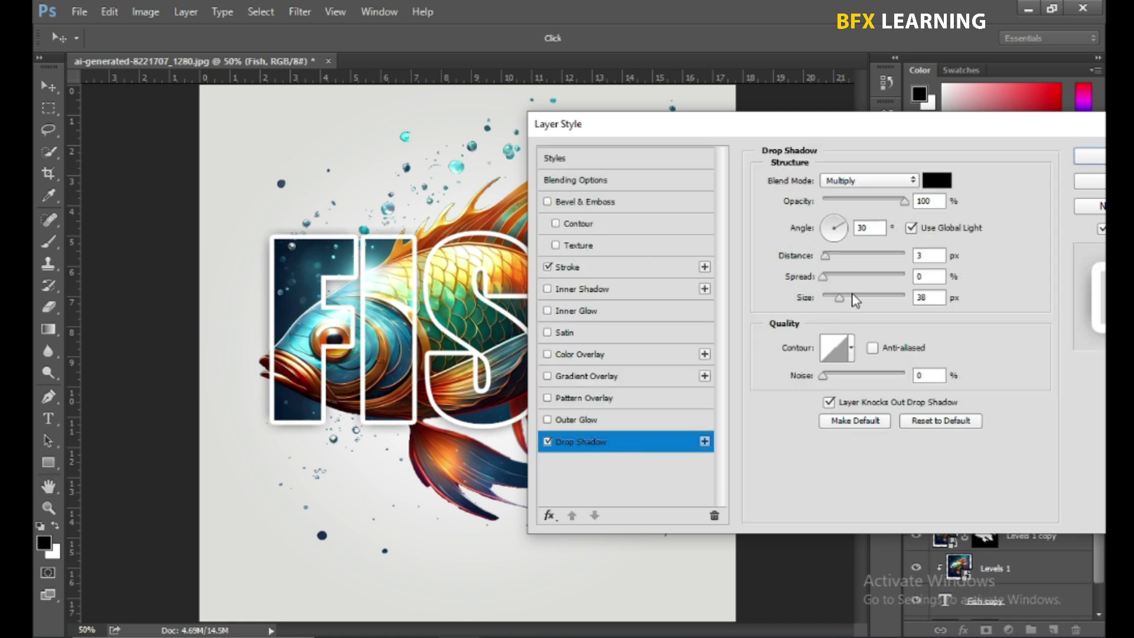
left_click(1090, 157)
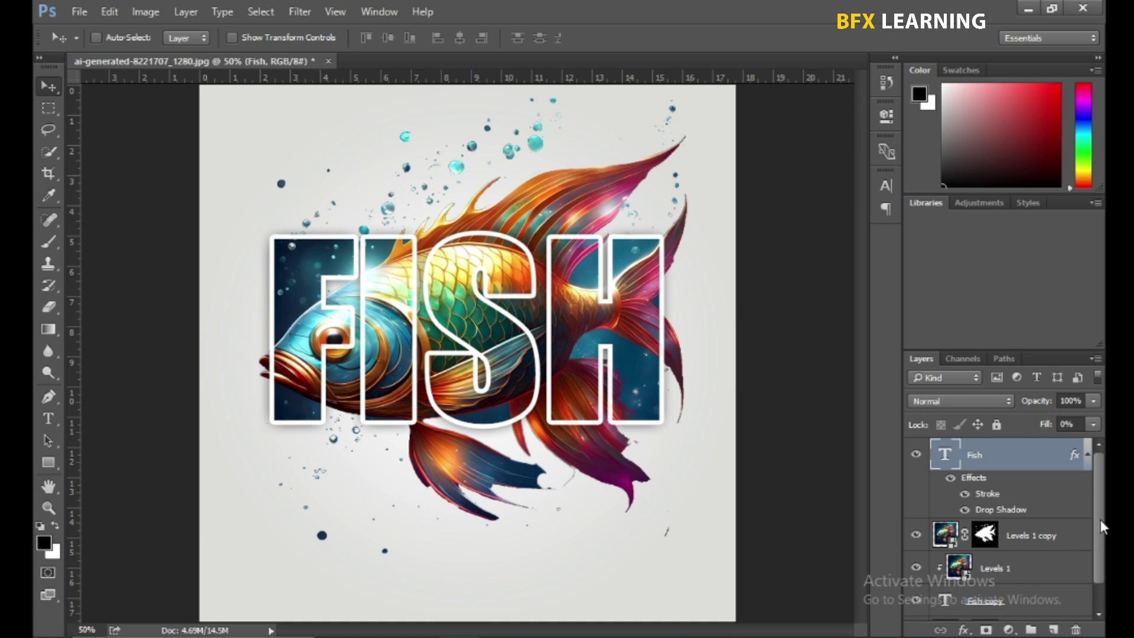
Group the fish image and FISH text layers into a group named 'fish'.
scroll(1027, 576, "down", 1)
left_click(1012, 572, "shift")
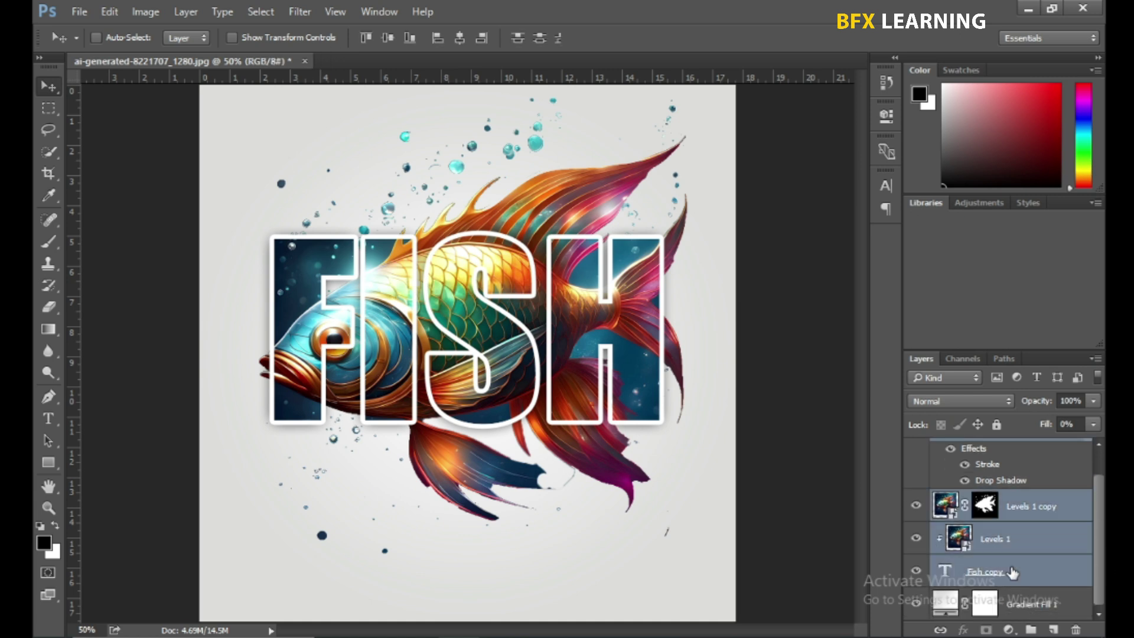
key("ctrl+g")
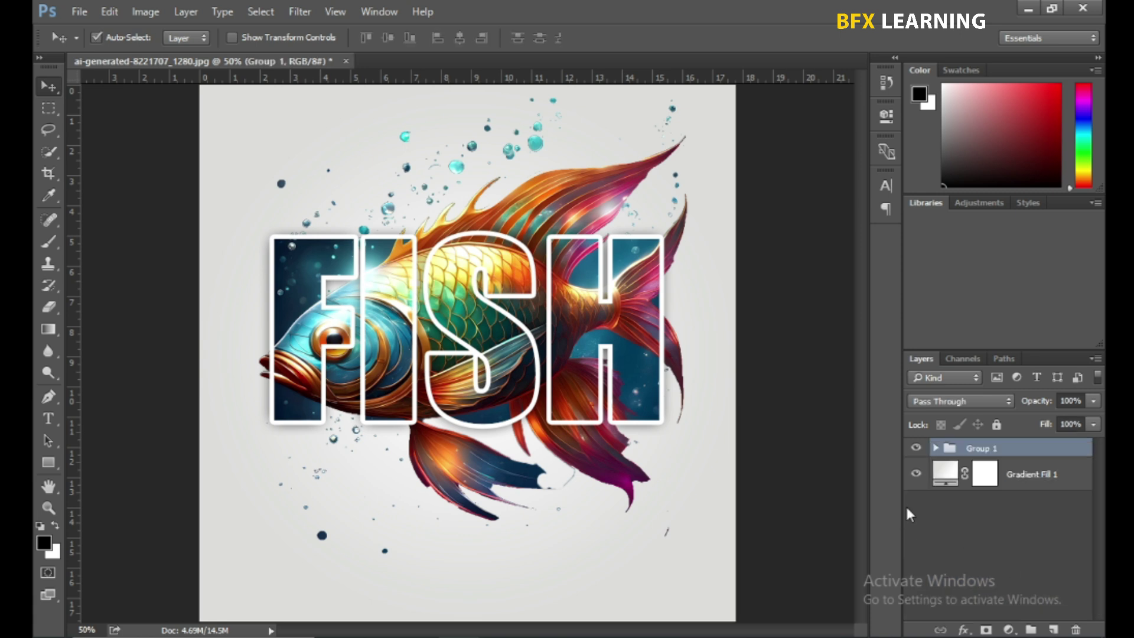
double_click(982, 449)
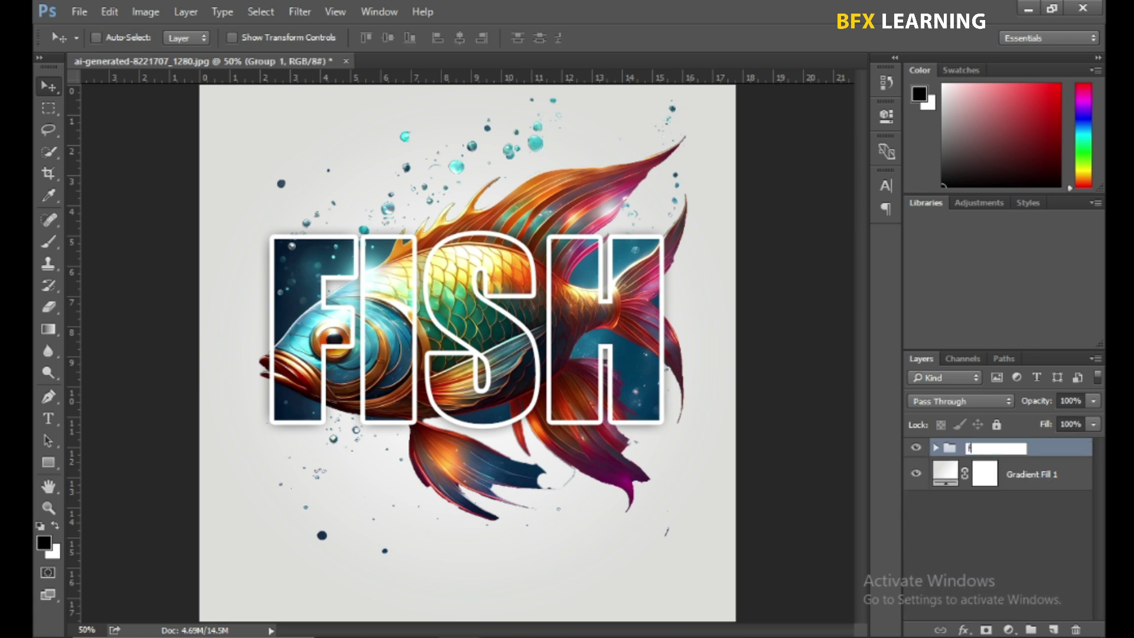
key("Return")
Scale the fish group to about 94%, move it down about 40 px, then enlarge it slightly.
key("ctrl+t")
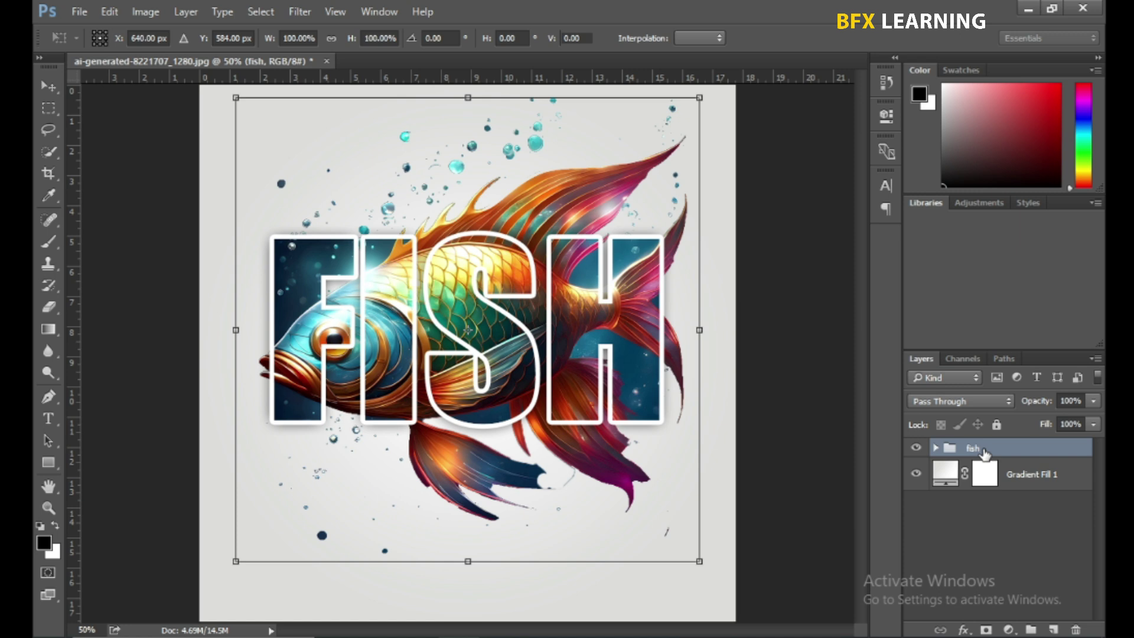
left_click_drag(699, 97, 685, 111)
key("Return")
left_click_drag(621, 263, 621, 287)
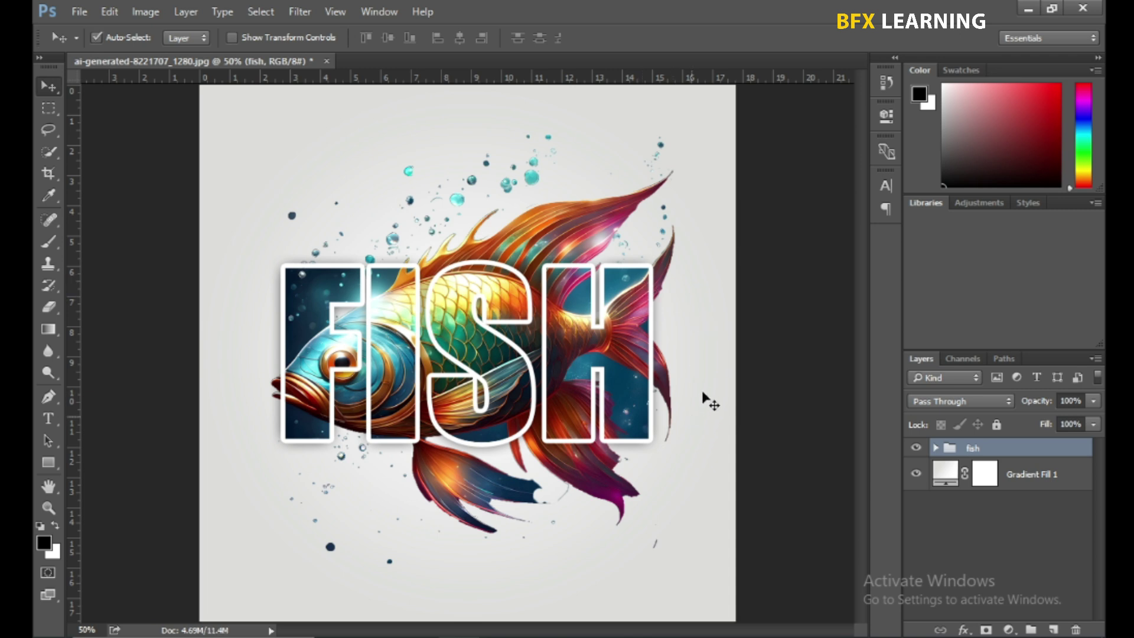
key("ctrl+t")
left_click_drag(686, 134, 692, 128)
key("Return")
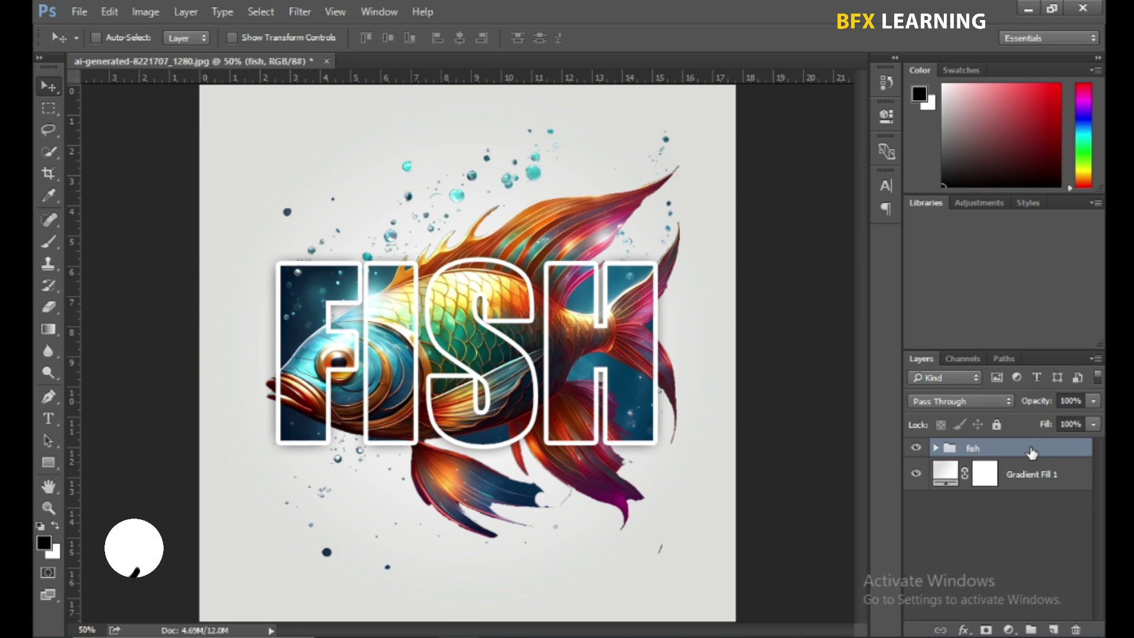
On a new layer, write 'TYPOGRAPHY' near the top in Myriad Pro Regular.
left_click(1052, 630)
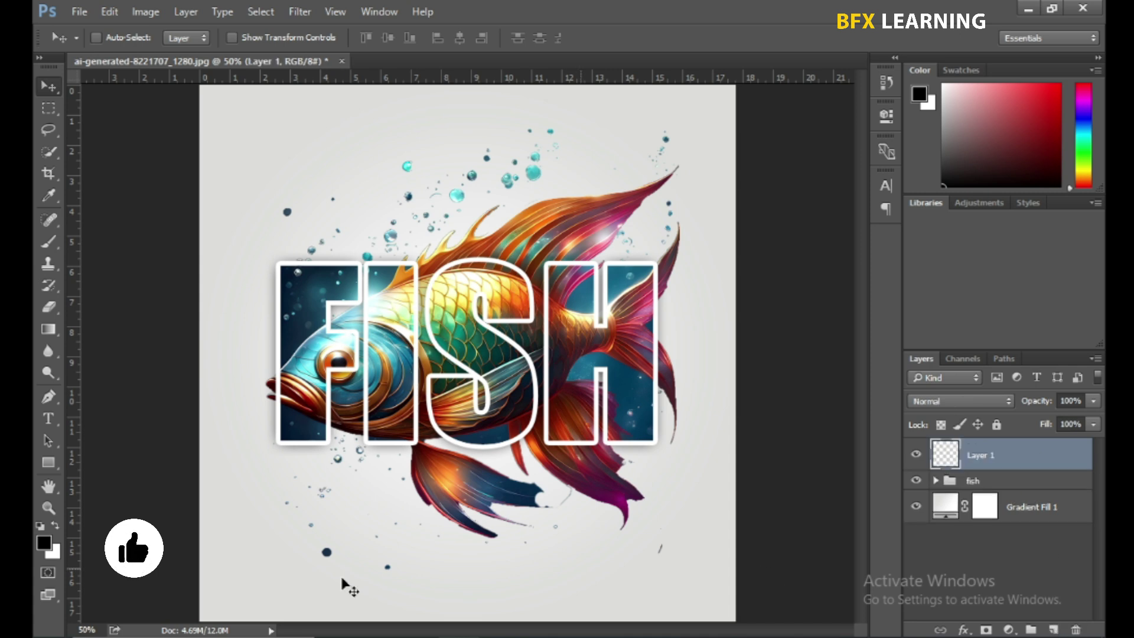
key("t")
left_click(281, 130)
type("TYPO")
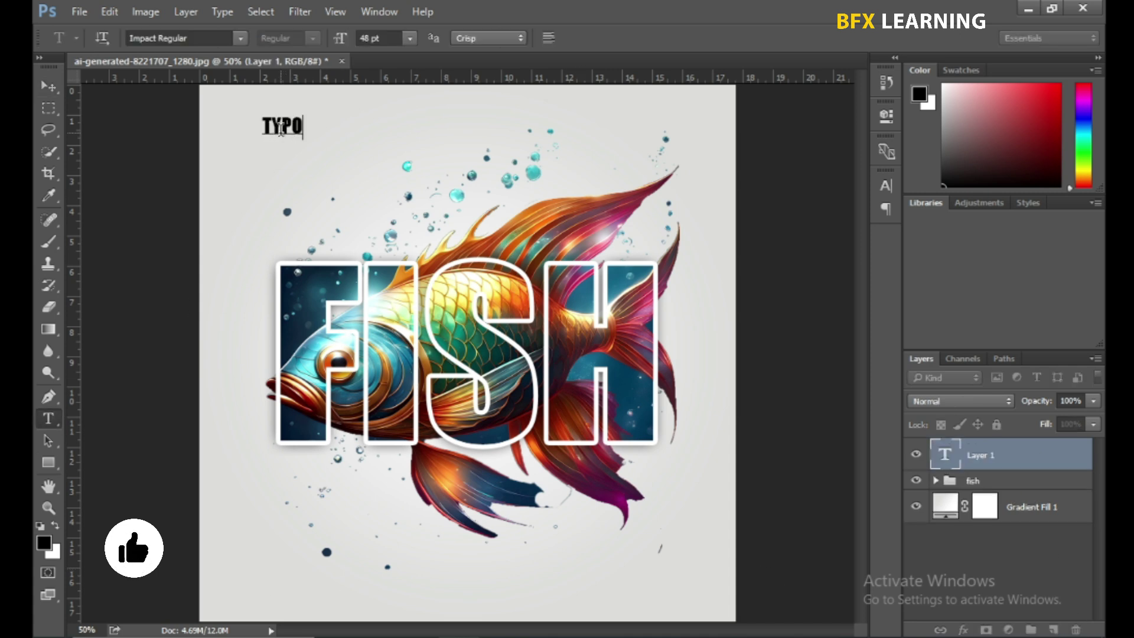
type("GRAPHY")
left_click(197, 38)
type("myria")
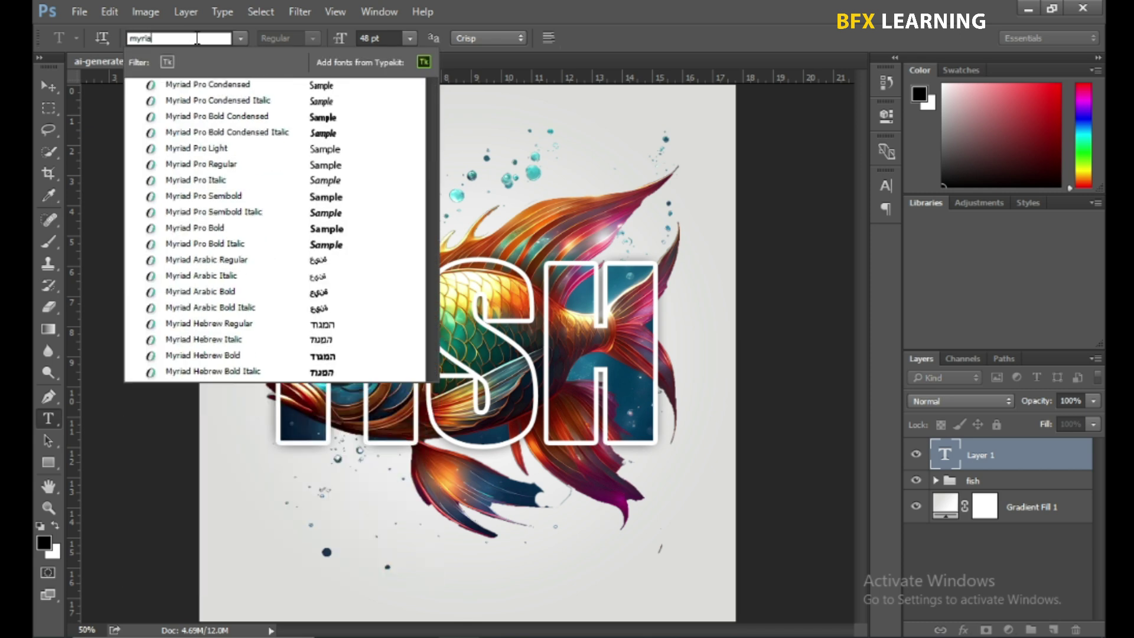
type("d pro")
left_click(201, 165)
Set the TYPOGRAPHY caption's tracking to 300 and position it at the top centre.
left_click(886, 186)
left_click(819, 239)
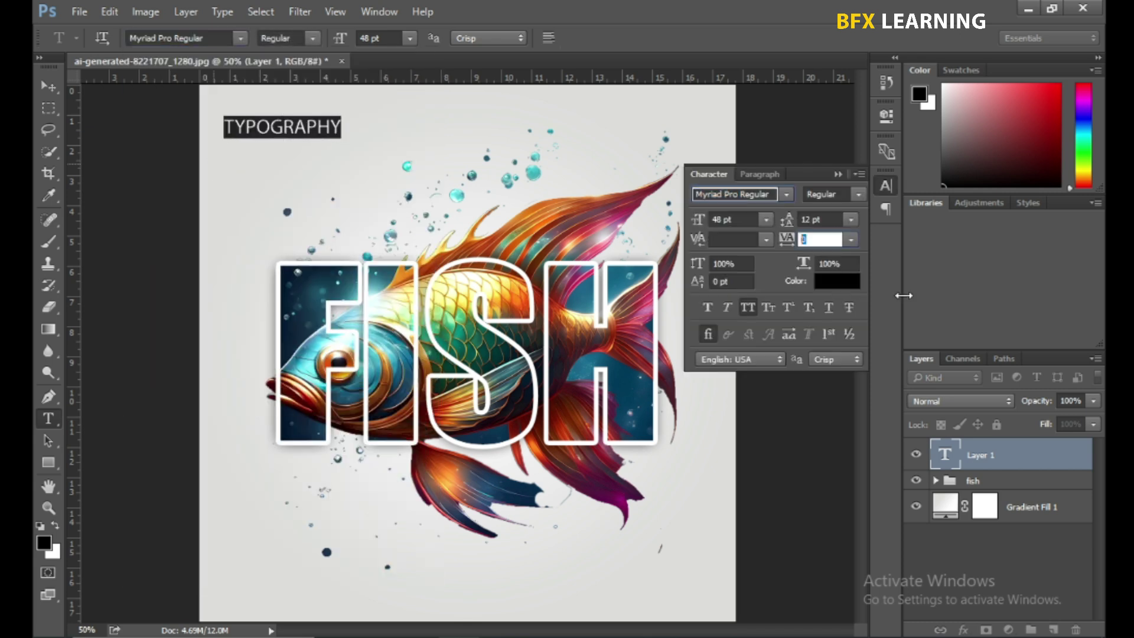
type("300")
key("Return")
left_click(48, 85)
left_click_drag(366, 131, 549, 581)
Retype the bottom caption copy as 'POSTER DESIGN IN PHOTOSHOP'.
key("t")
double_click(541, 579)
type("O")
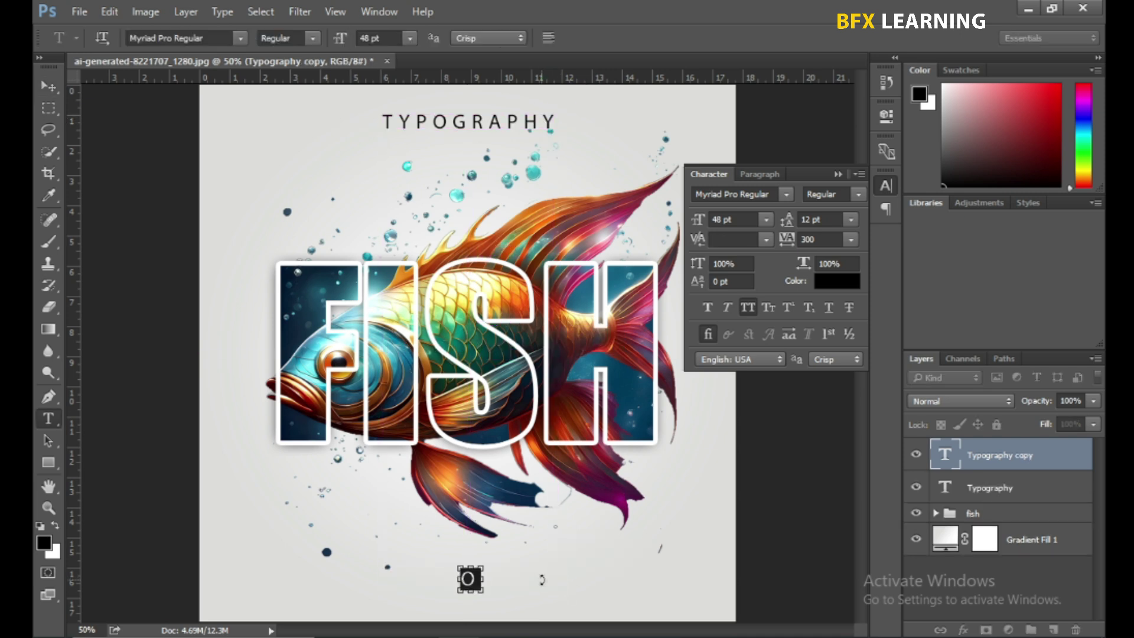
type("POSTER DESIGN IN PHOTOSHOP")
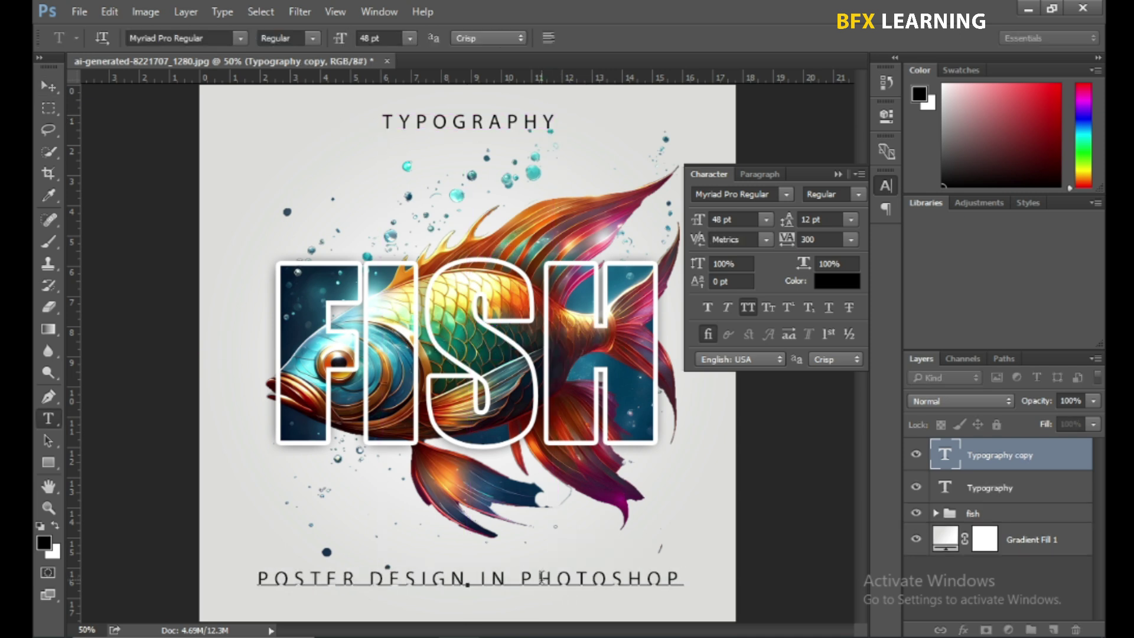